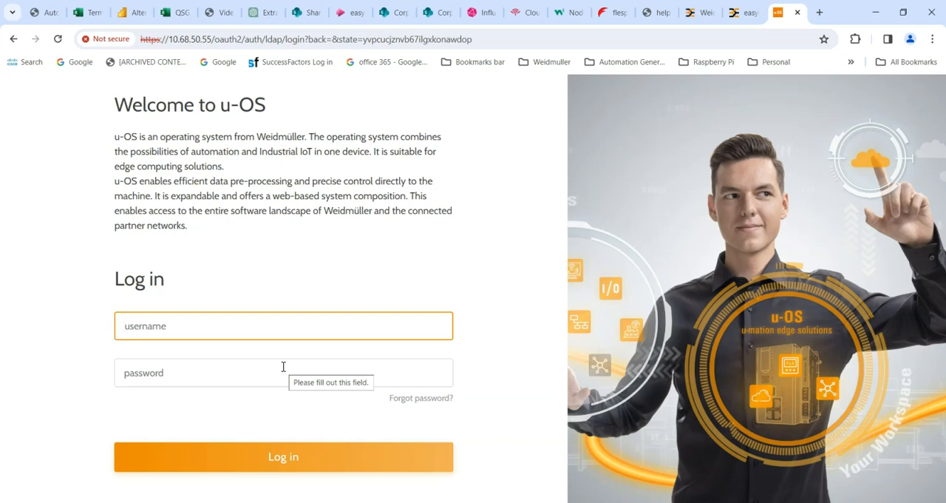
Log in to u-OS with the account username and password
{"action": "left_click", "coordinate": [158, 367]}
{"action": "type", "text": "•••••••"}
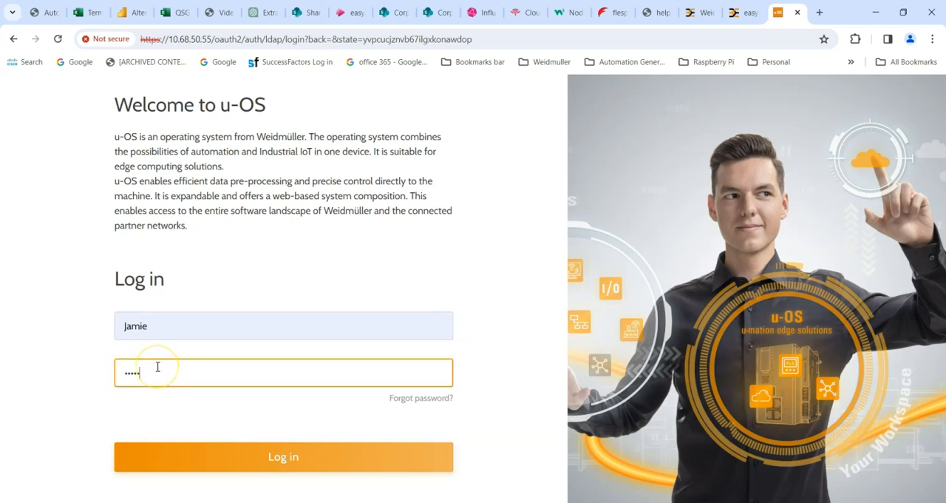
{"action": "left_click", "coordinate": [281, 464]}
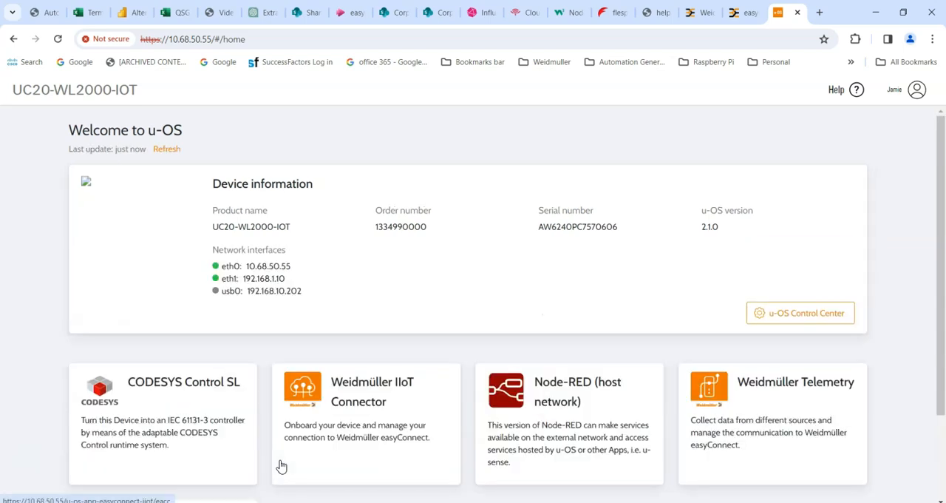
Review the apps on the u-OS home page and open the App manager in the u-OS Control Center
{"action": "scroll", "coordinate": [281, 466], "scroll_direction": "down", "scroll_amount": 1}
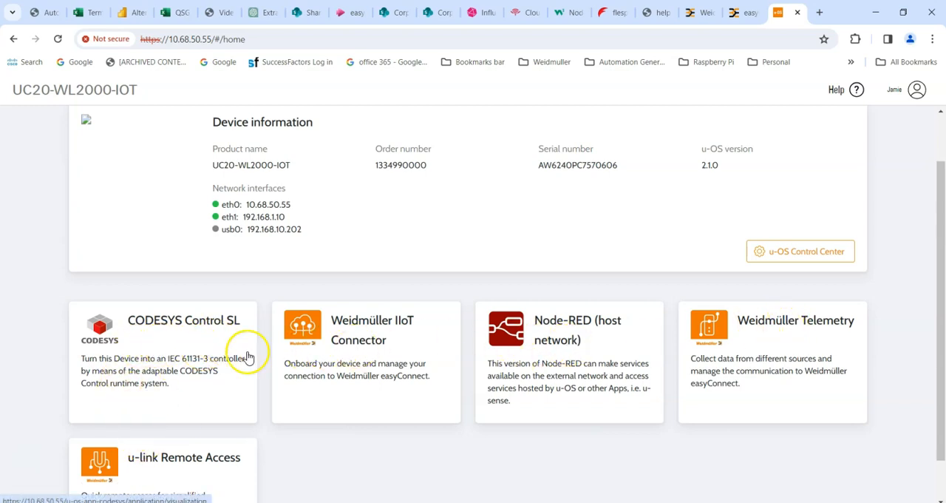
{"action": "scroll", "coordinate": [391, 260], "scroll_direction": "up", "scroll_amount": 2}
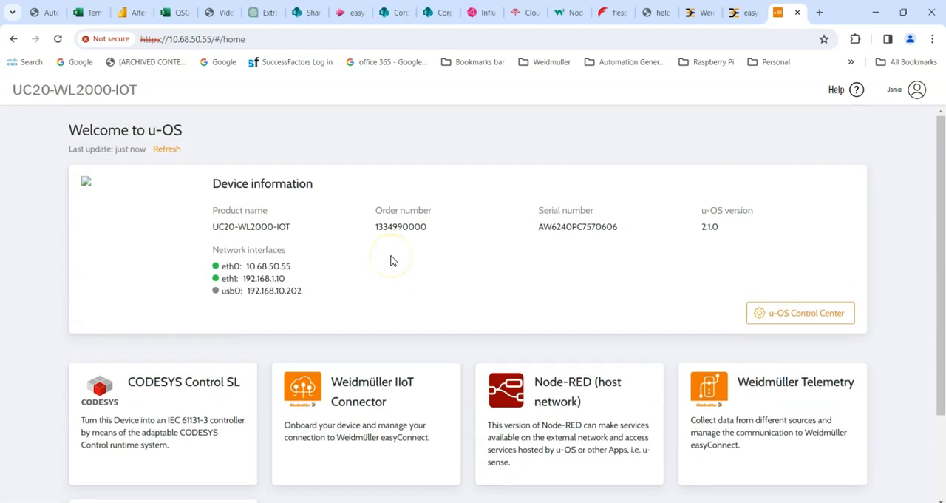
{"action": "left_click", "coordinate": [806, 314]}
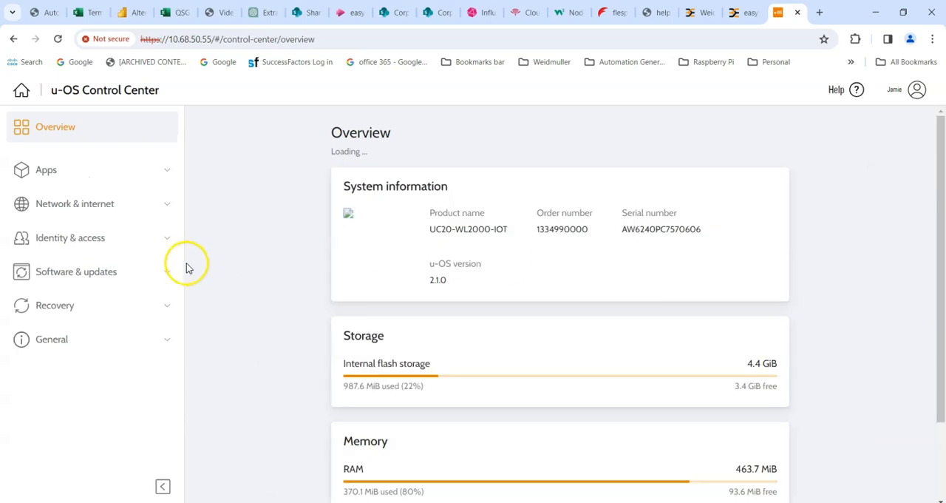
{"action": "left_click", "coordinate": [42, 170]}
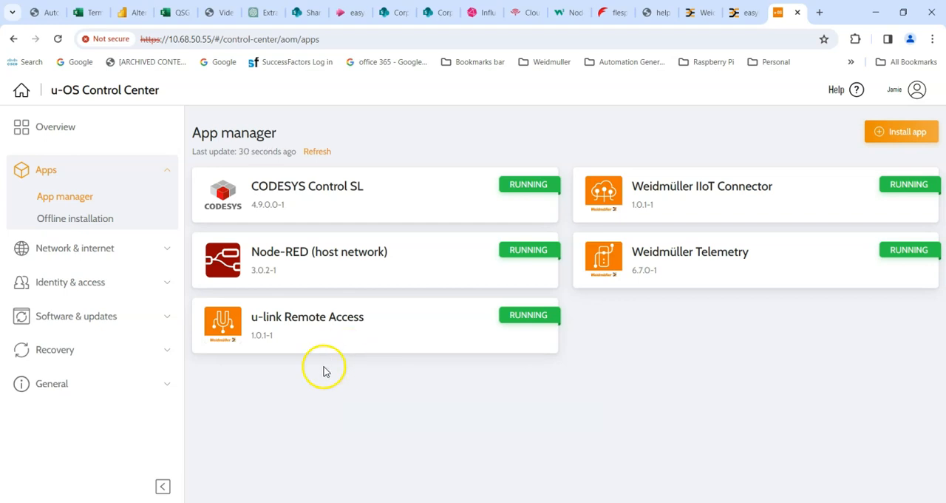
Uninstall the u-link Remote Access app from the device and confirm its removal
{"action": "left_click", "coordinate": [295, 334]}
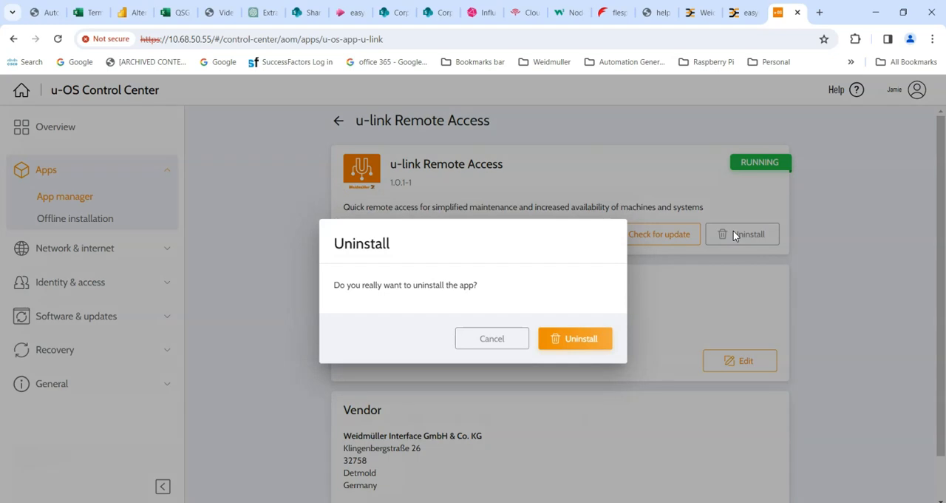
{"action": "left_click", "coordinate": [576, 337]}
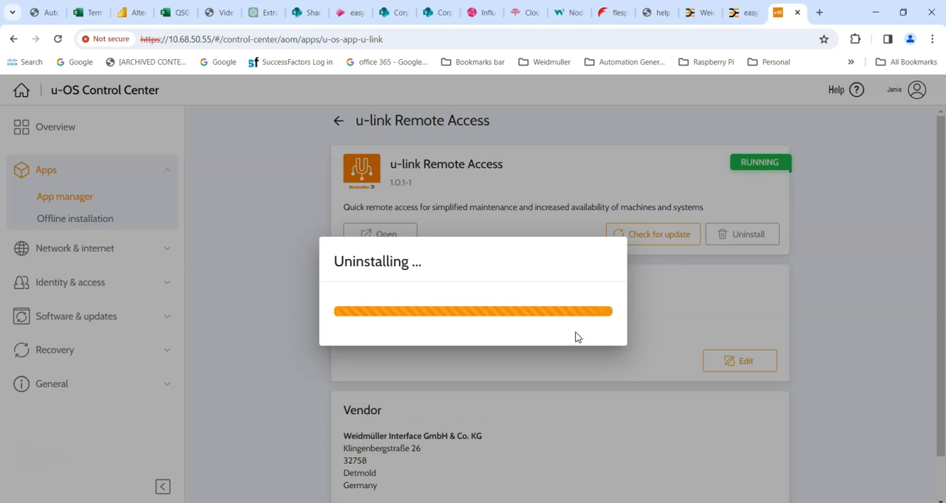
{"action": "left_click", "coordinate": [227, 278]}
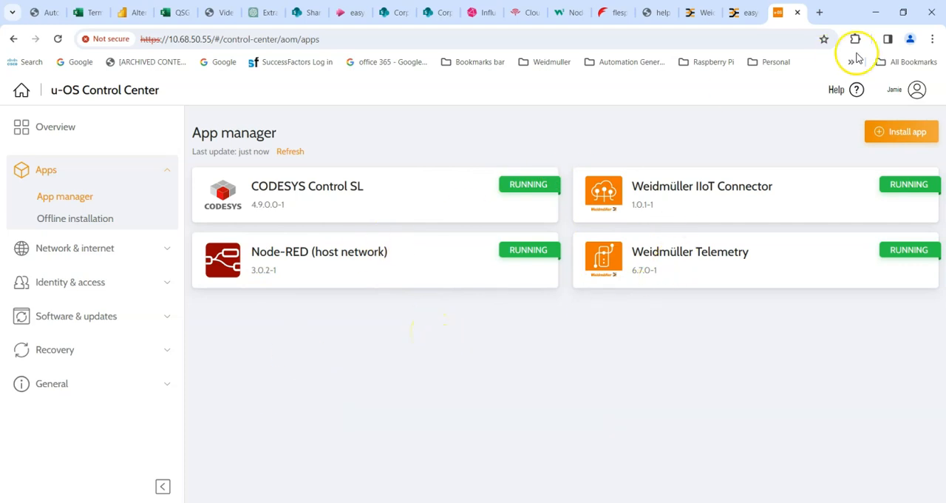
Select the PROCON-WEB Embedded System app in the App hub and choose version 6.7.0-1
{"action": "left_click", "coordinate": [887, 131]}
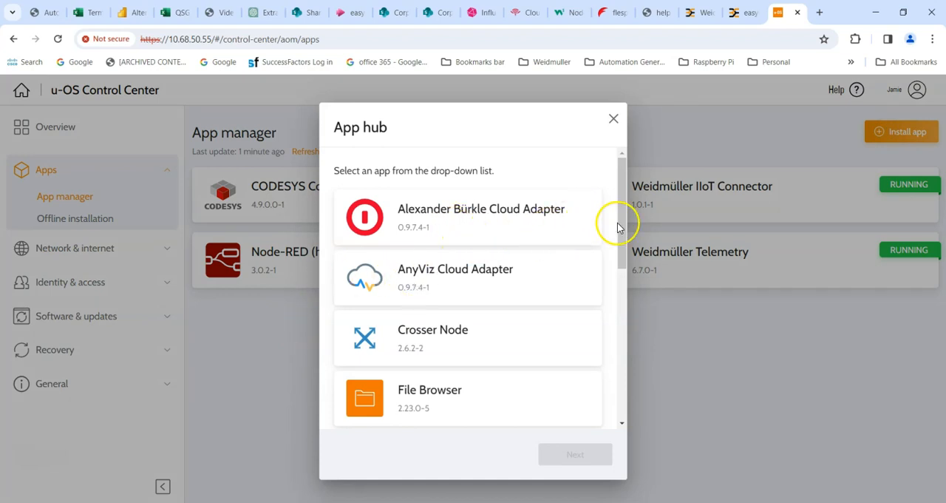
{"action": "left_click_drag", "start_coordinate": [622, 229], "coordinate": [630, 419]}
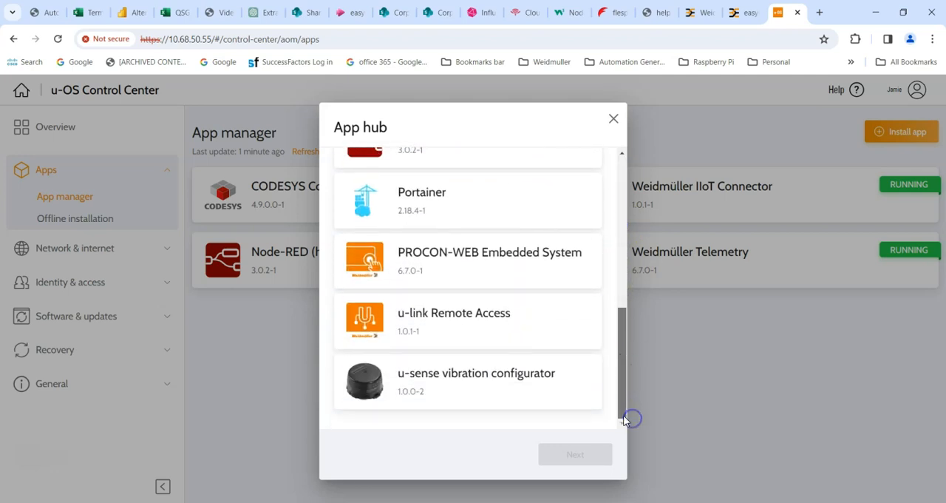
{"action": "left_click", "coordinate": [402, 272]}
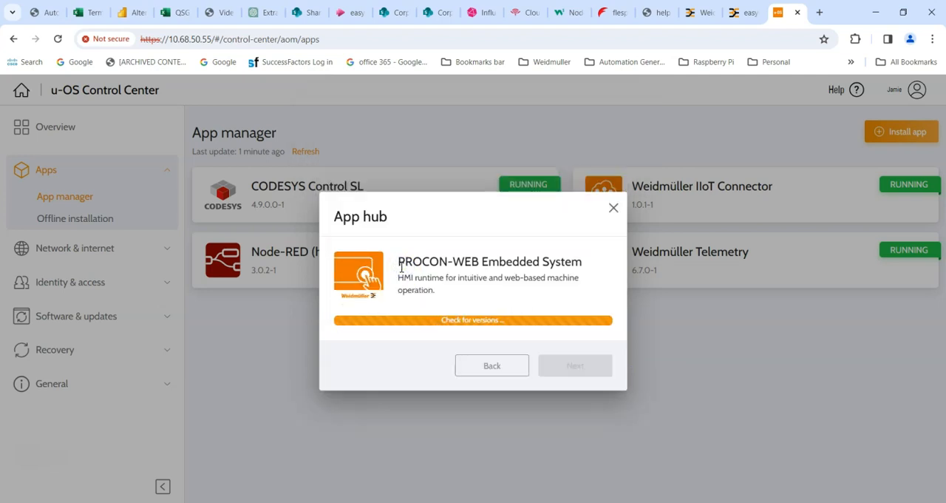
{"action": "left_click", "coordinate": [480, 305]}
{"action": "left_click", "coordinate": [598, 325]}
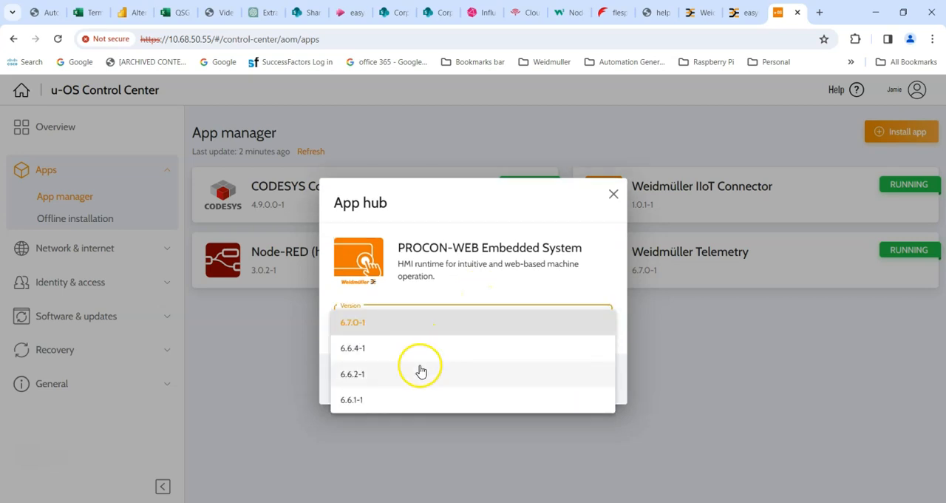
{"action": "left_click", "coordinate": [409, 331]}
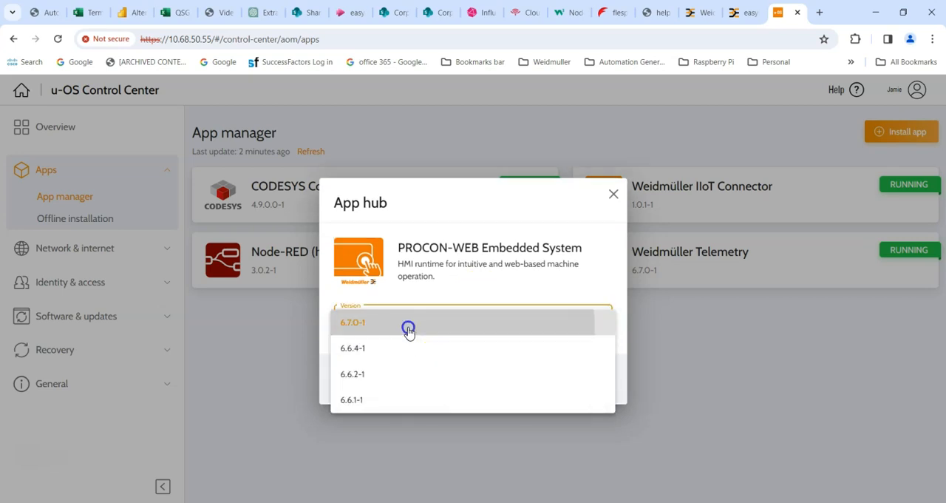
Switch to PROCON-WEB Designer to check its version against the offered app versions, and return to the browser
{"action": "left_click", "coordinate": [598, 324]}
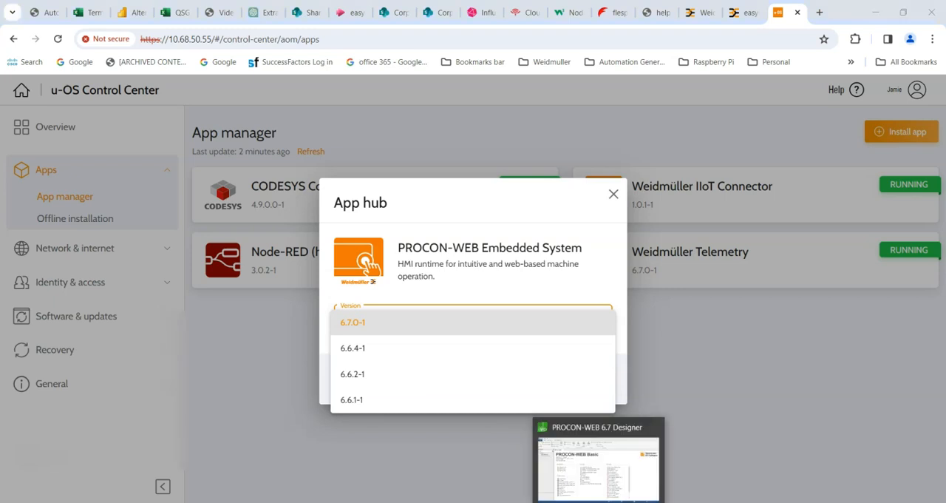
{"action": "left_click", "coordinate": [618, 455]}
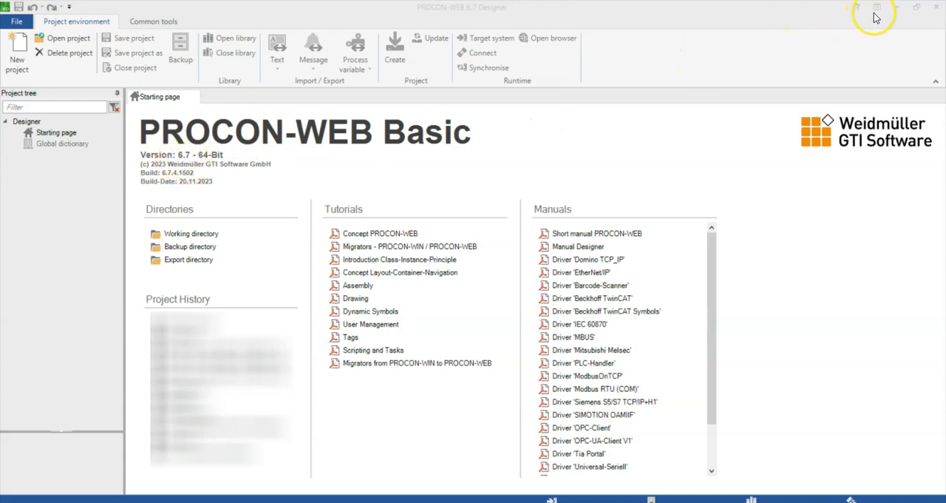
{"action": "left_click", "coordinate": [897, 11]}
Confirm version 6.7.0-1 of PROCON-WEB Embedded System and install it on the device
{"action": "left_click", "coordinate": [344, 323]}
{"action": "left_click", "coordinate": [579, 377]}
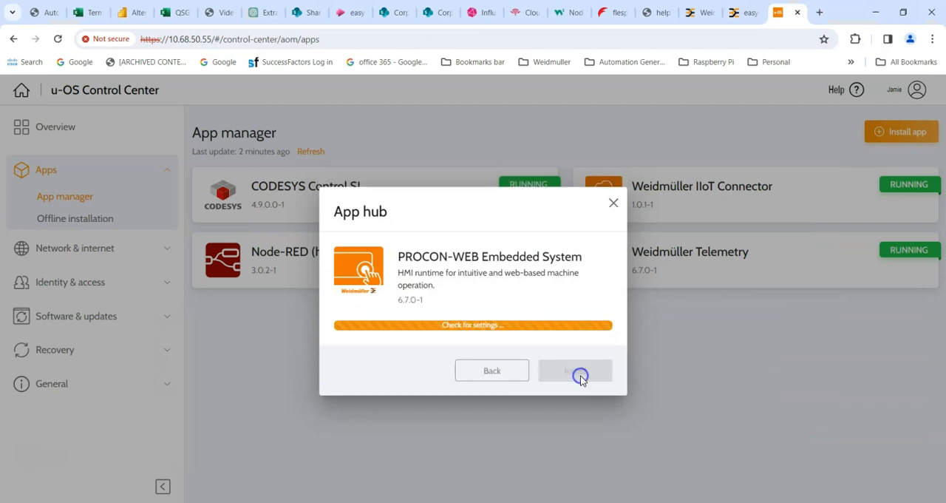
{"action": "left_click", "coordinate": [562, 366]}
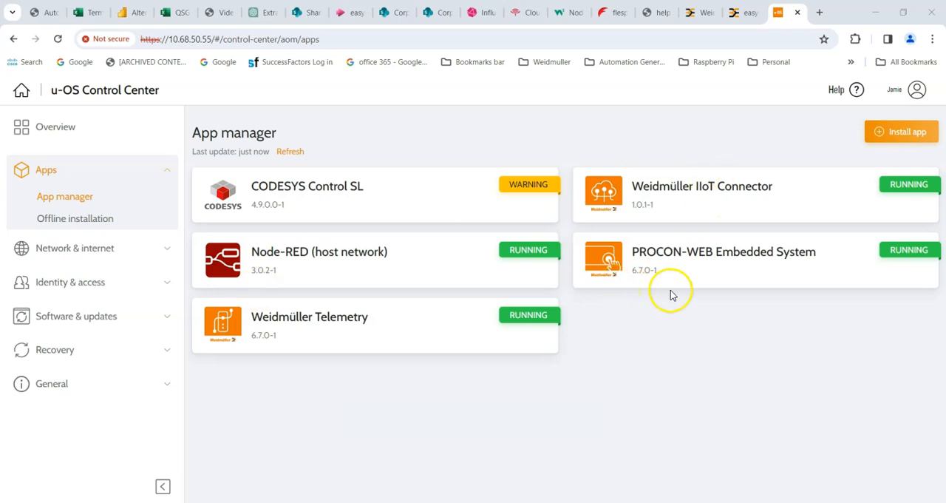
Open the installed PROCON-WEB Embedded System app and log in as Administrator with the default password
{"action": "left_click", "coordinate": [645, 255]}
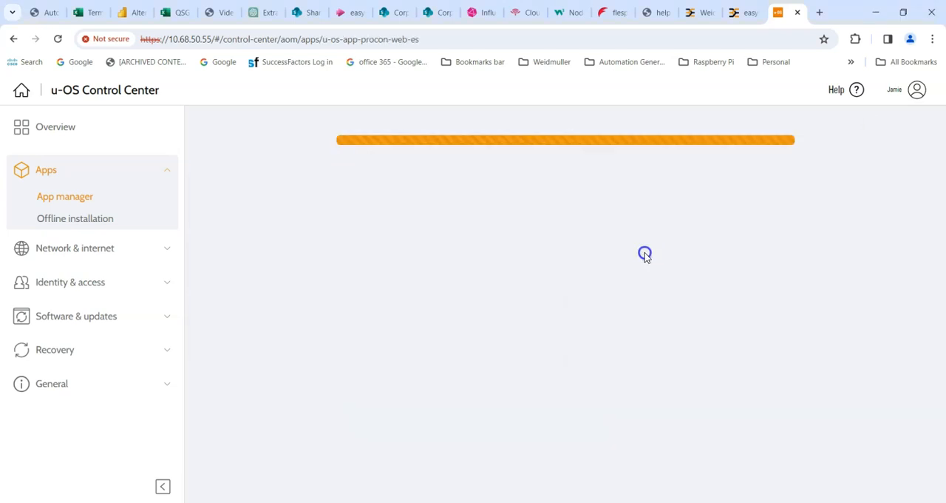
{"action": "left_click", "coordinate": [389, 231]}
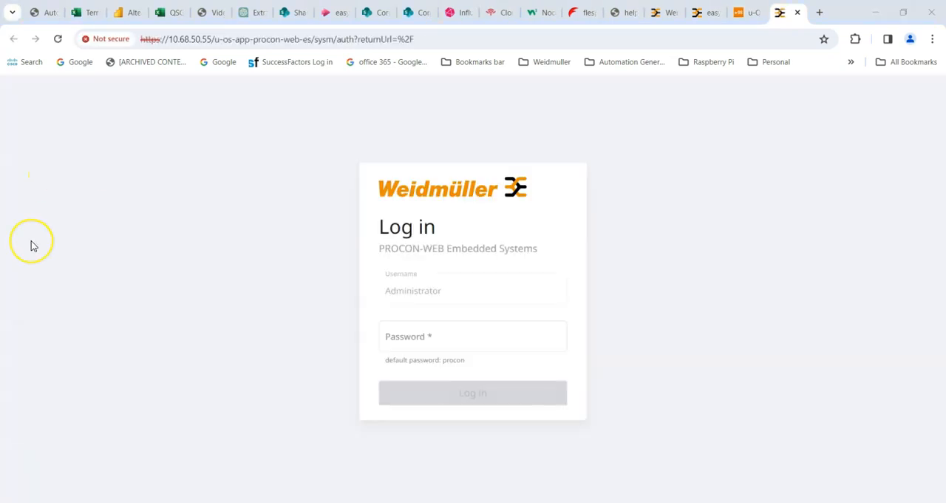
{"action": "left_click", "coordinate": [405, 341]}
{"action": "left_click", "coordinate": [441, 395]}
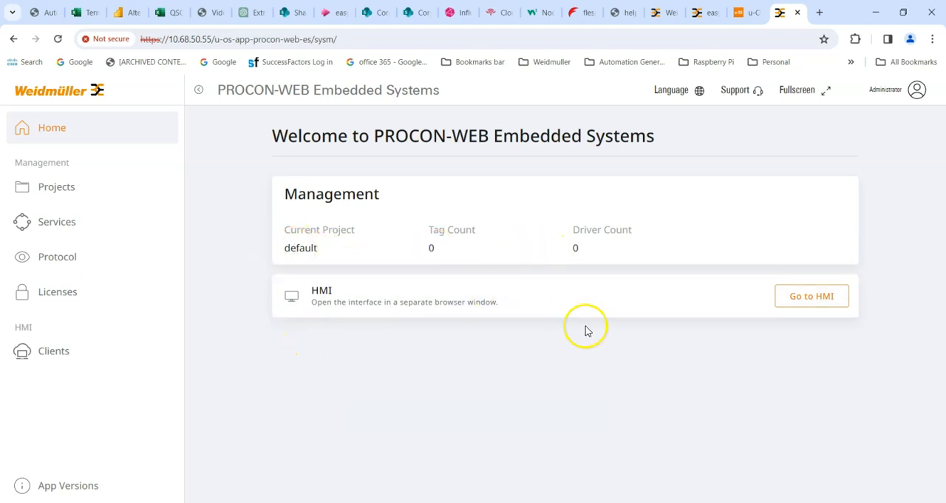
View the current project's HMI in a separate browser page and close that page
{"action": "left_click", "coordinate": [826, 287]}
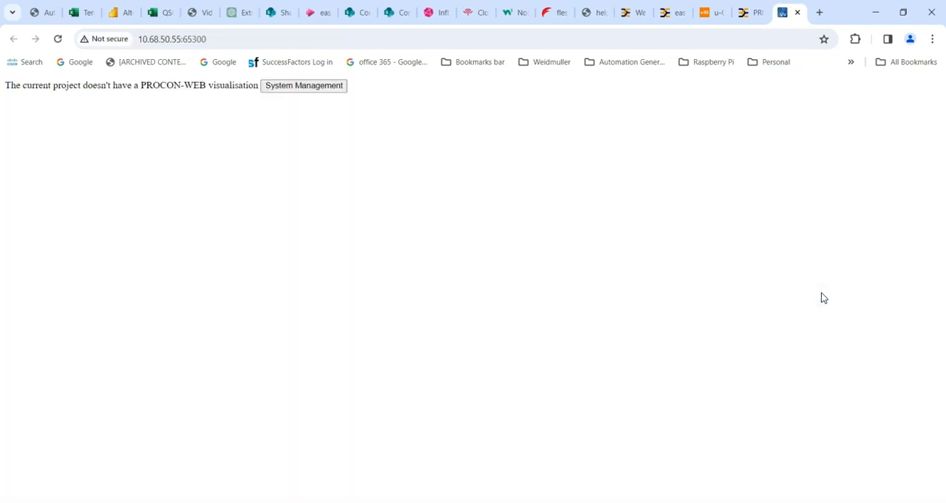
{"action": "left_click", "coordinate": [798, 12]}
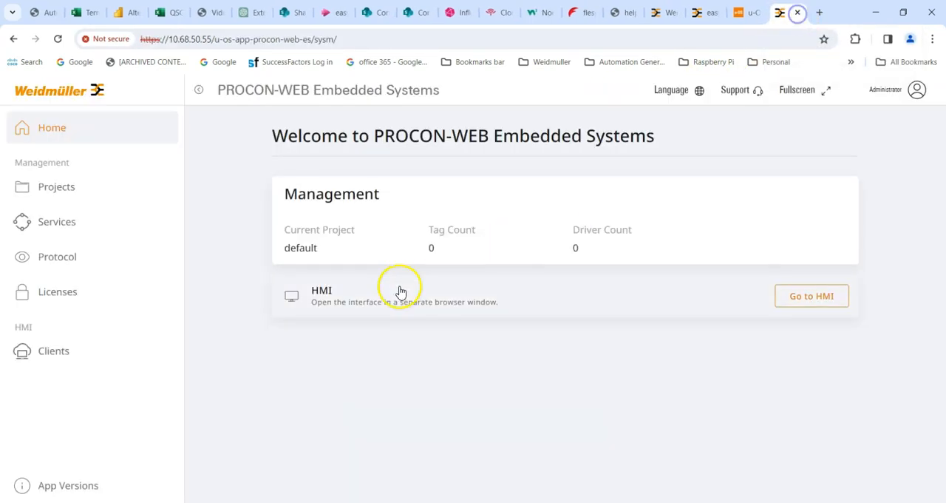
Open the Projects page, view the dialog for importing a .pwproj file, and close the dialog
{"action": "left_click", "coordinate": [54, 190]}
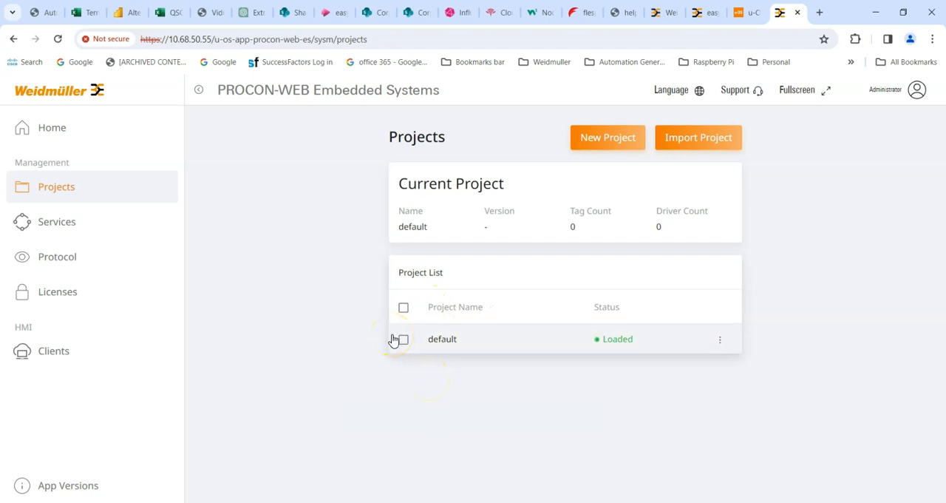
{"action": "left_click", "coordinate": [684, 138]}
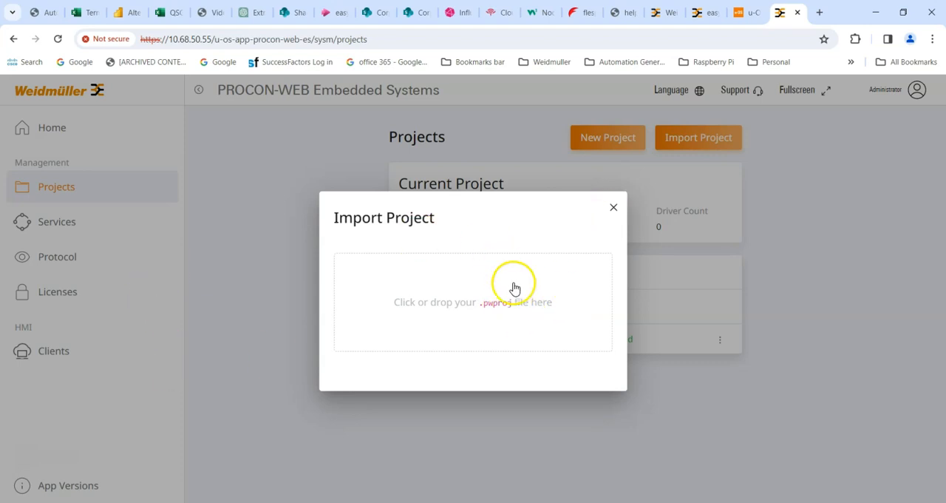
{"action": "left_click", "coordinate": [613, 207]}
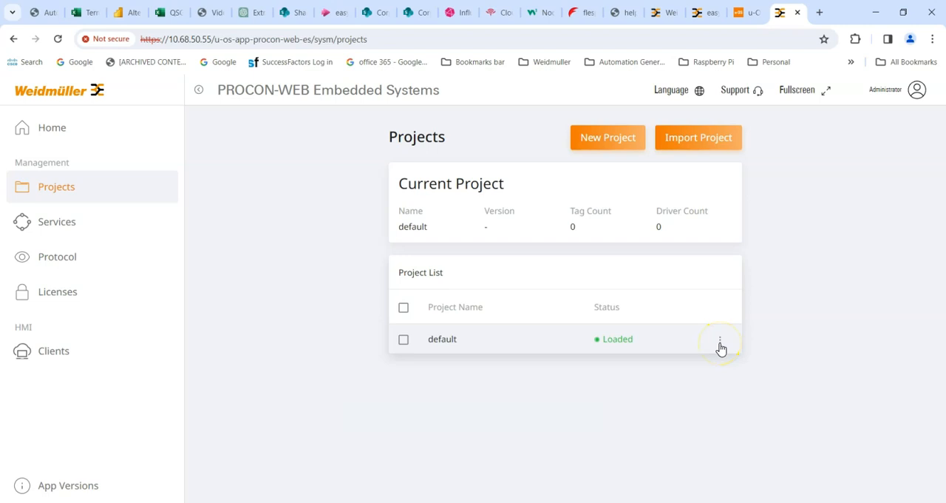
Export the default project as default.pwproj and check the other actions available for it
{"action": "left_click", "coordinate": [720, 342]}
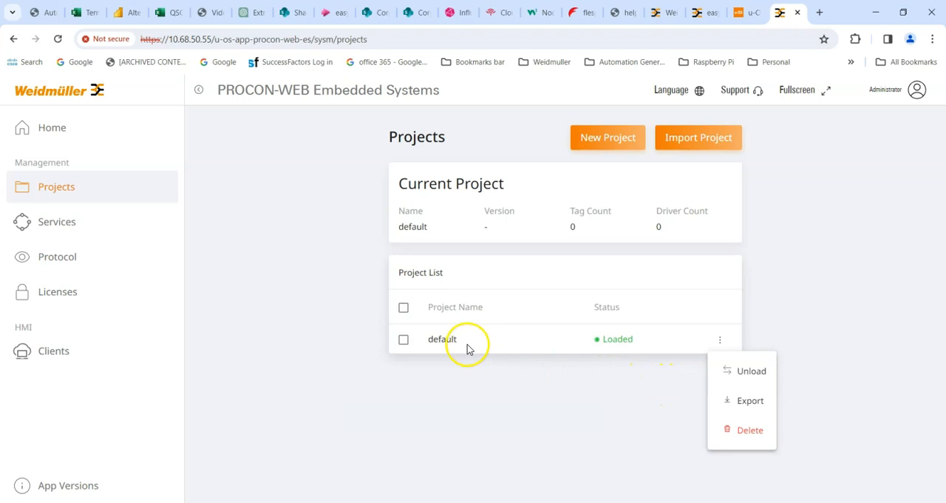
{"action": "left_click", "coordinate": [748, 401]}
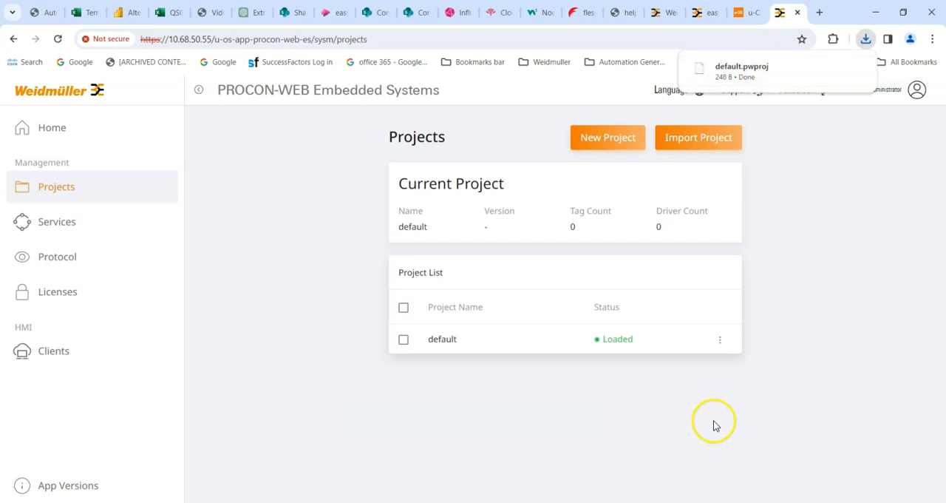
{"action": "left_click", "coordinate": [782, 238]}
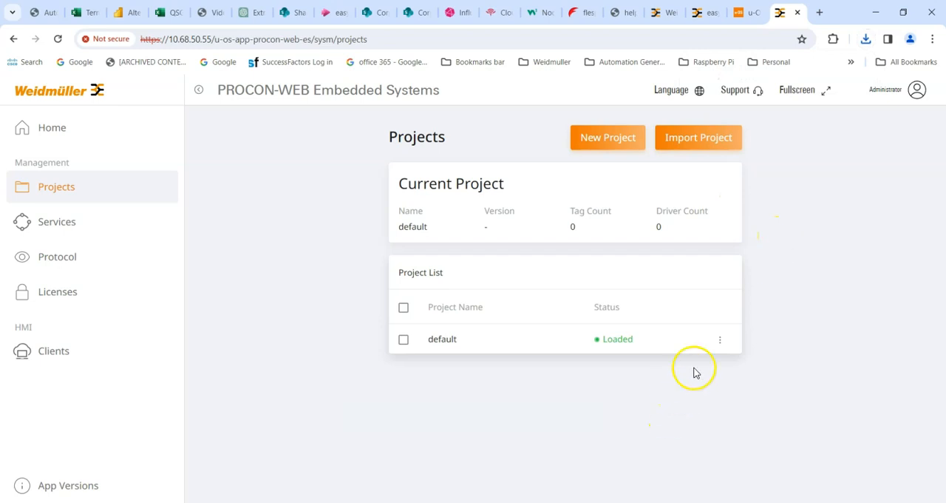
{"action": "left_click", "coordinate": [719, 339]}
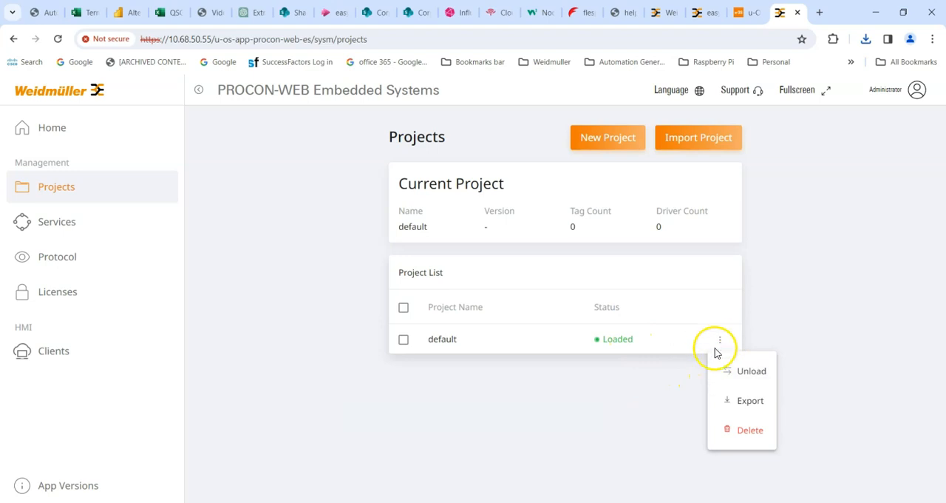
{"action": "left_click", "coordinate": [640, 388]}
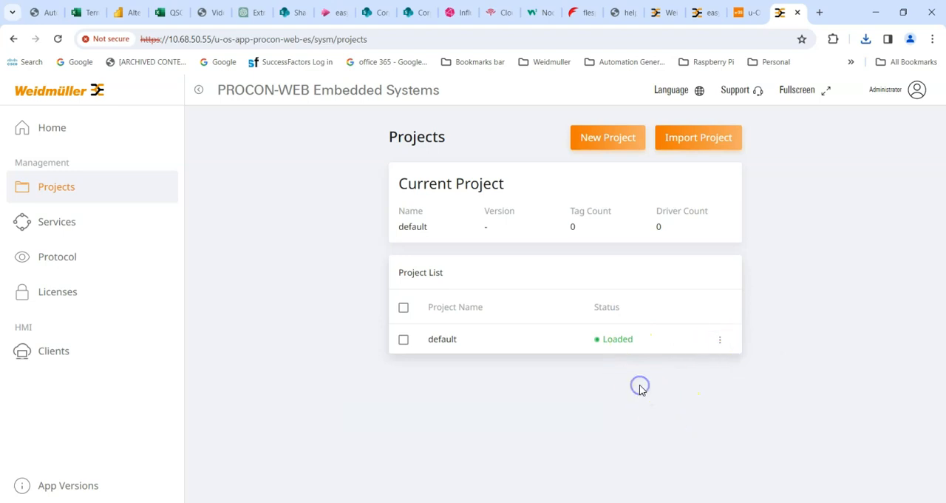
View the Services page and examine the system log entries on the Protocol page
{"action": "left_click", "coordinate": [59, 231]}
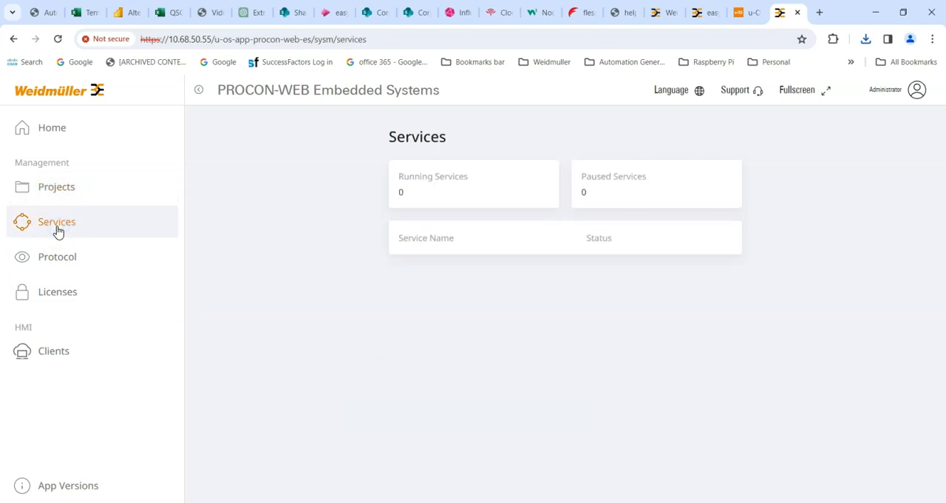
{"action": "left_click", "coordinate": [67, 256]}
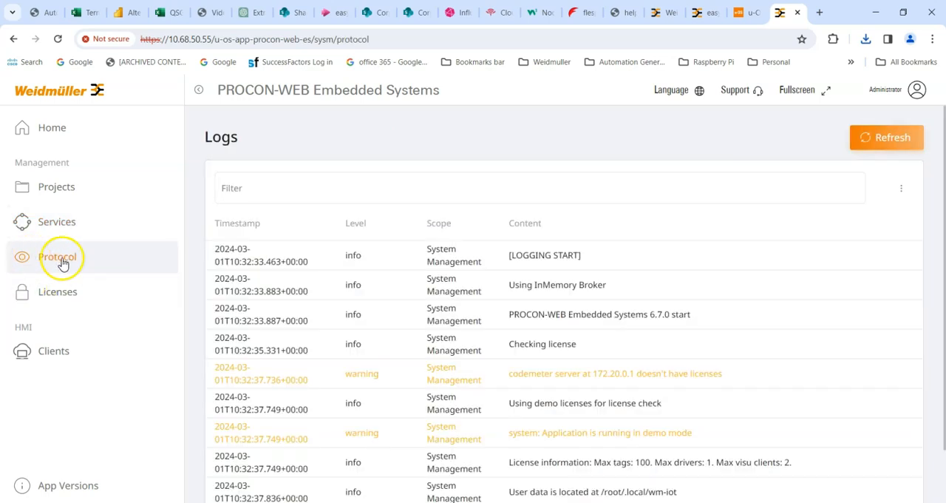
{"action": "left_click", "coordinate": [235, 187]}
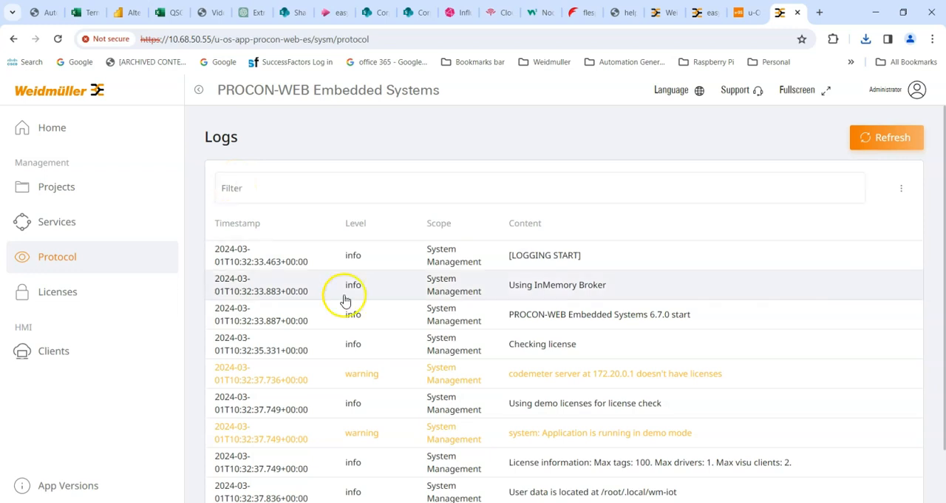
{"action": "scroll", "coordinate": [306, 350], "scroll_direction": "down", "scroll_amount": 1}
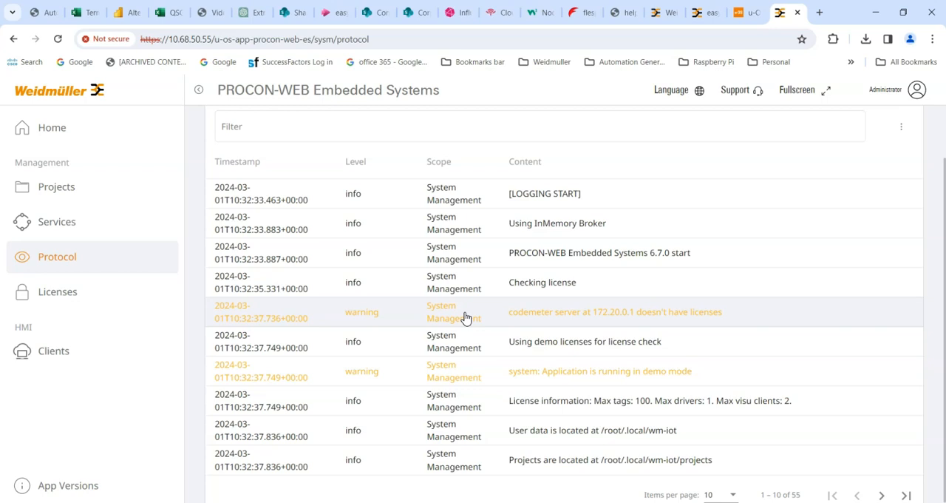
Open the Licenses page and examine the tag, driver and client limits of the PROCON-WEB Embedded Systems demo license
{"action": "left_click", "coordinate": [58, 295]}
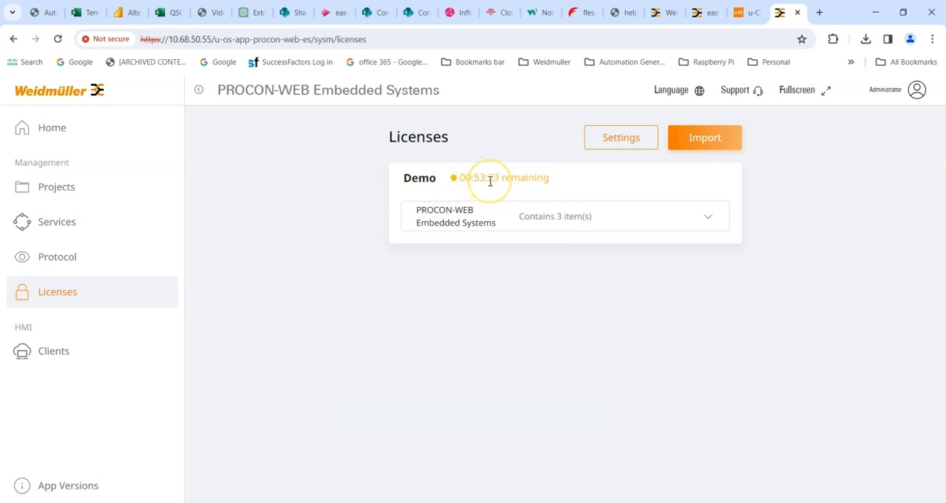
{"action": "left_click", "coordinate": [717, 218]}
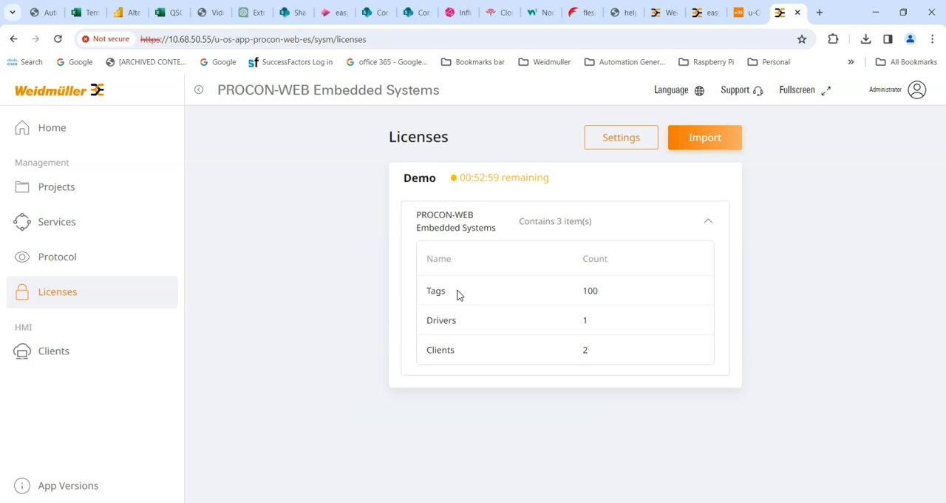
{"action": "left_click", "coordinate": [515, 296]}
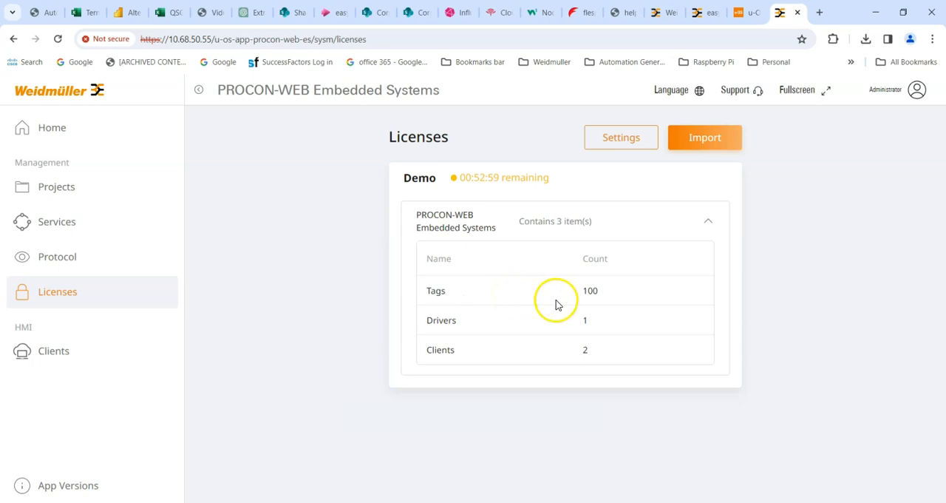
{"action": "left_click", "coordinate": [596, 293]}
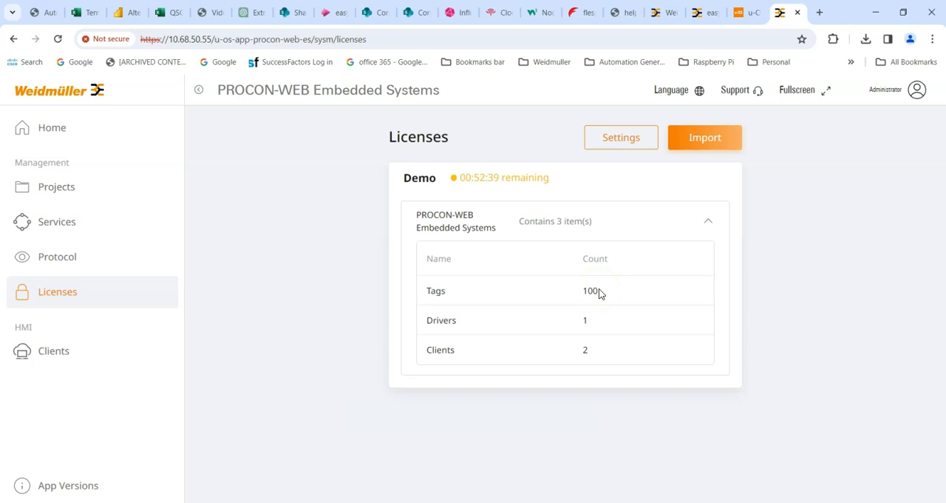
{"action": "left_click", "coordinate": [534, 304]}
{"action": "left_click", "coordinate": [436, 321]}
View the HMI Clients page and the app version information, and return to the Projects page
{"action": "left_click", "coordinate": [58, 354]}
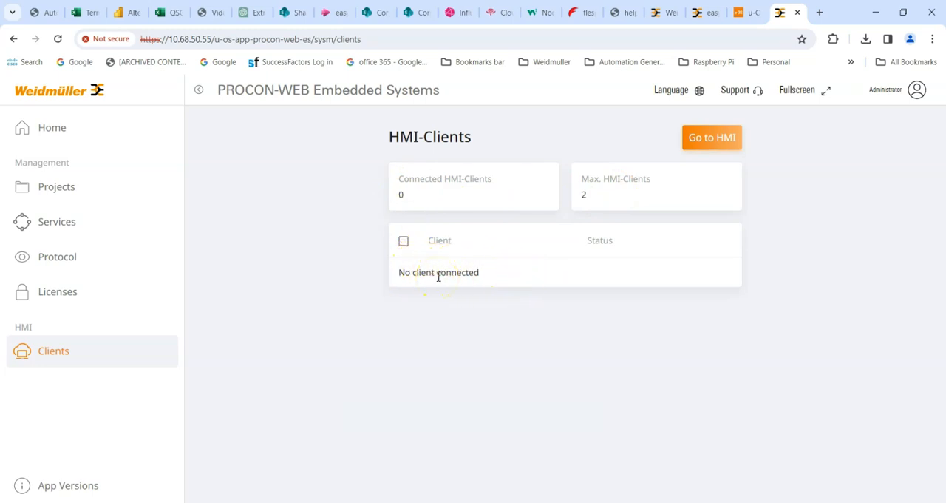
{"action": "left_click", "coordinate": [68, 485]}
{"action": "left_click", "coordinate": [53, 128]}
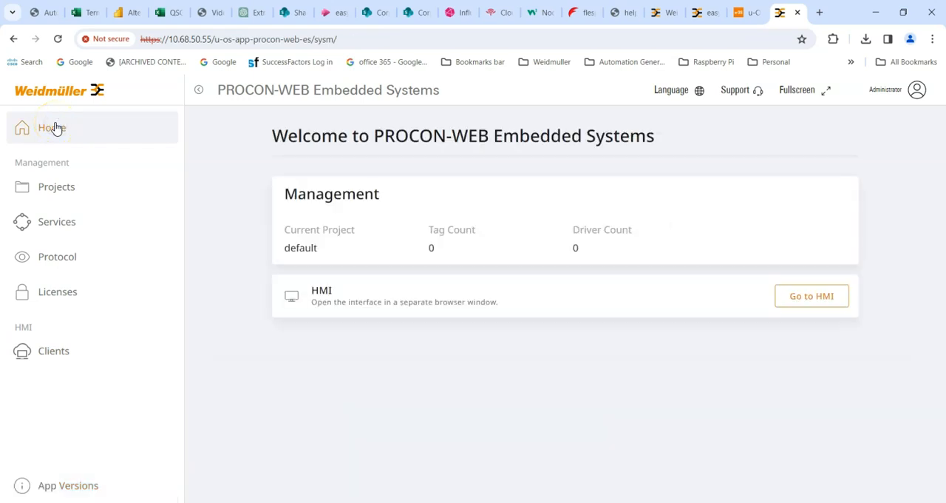
{"action": "left_click", "coordinate": [57, 186]}
Switch to the PROCON-WEB Designer and open the Process variables (Tags) table of the UOSDemo2 project
{"action": "left_click", "coordinate": [164, 207]}
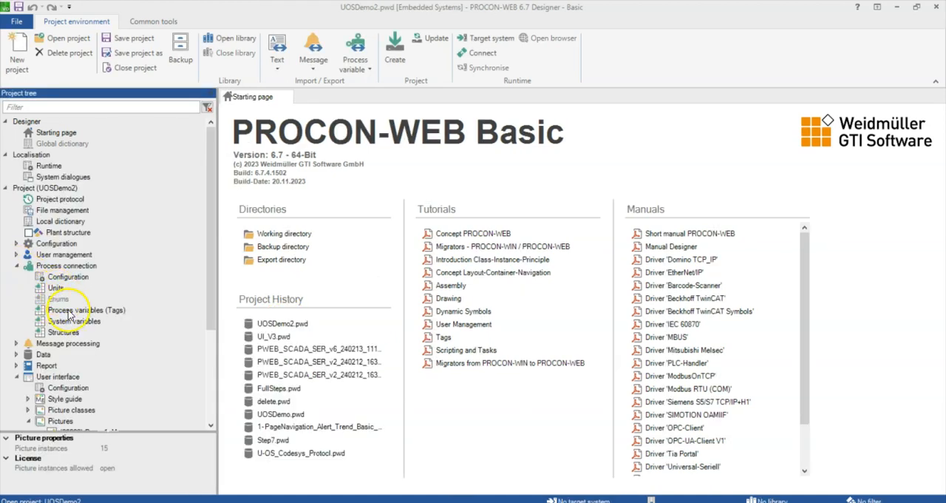
{"action": "left_click", "coordinate": [59, 310]}
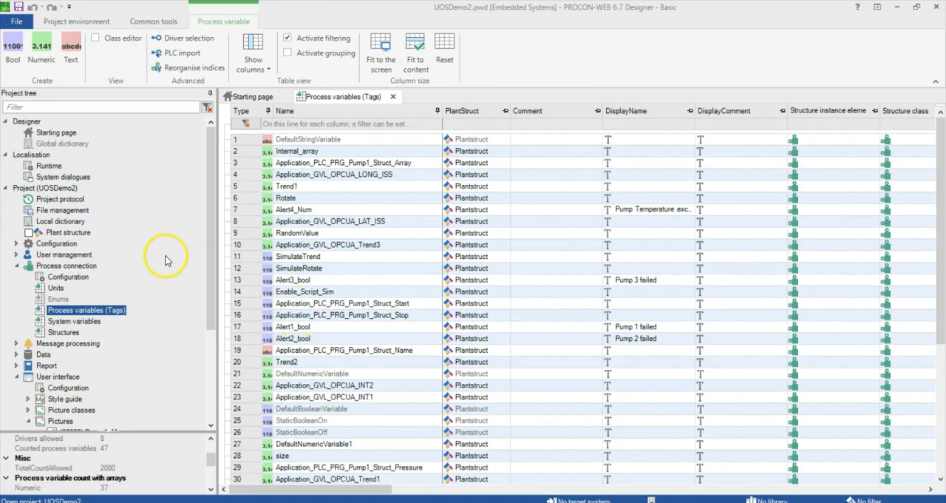
Switch to CODESYS and examine the PLC_PRG program and the GVL_OPCUA global variable list
{"action": "key", "text": "alt+Tab"}
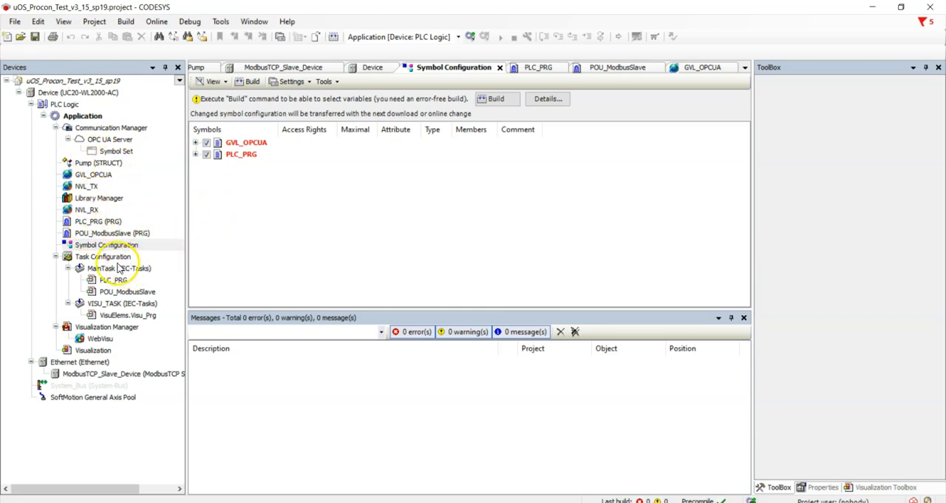
{"action": "double_click", "coordinate": [96, 222]}
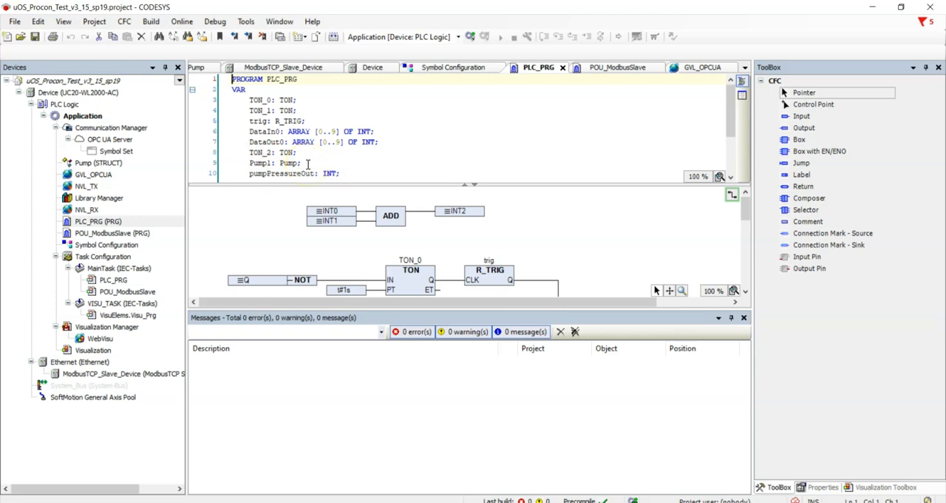
{"action": "double_click", "coordinate": [90, 179]}
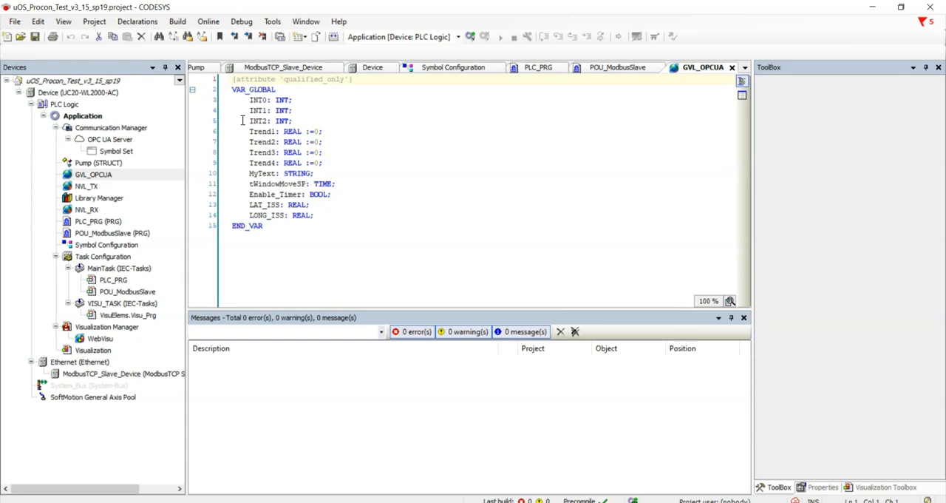
Check the GVL_OPCUA and PLC_PRG symbols in the Symbol Configuration and build the application to refresh the selectable variables
{"action": "double_click", "coordinate": [94, 249]}
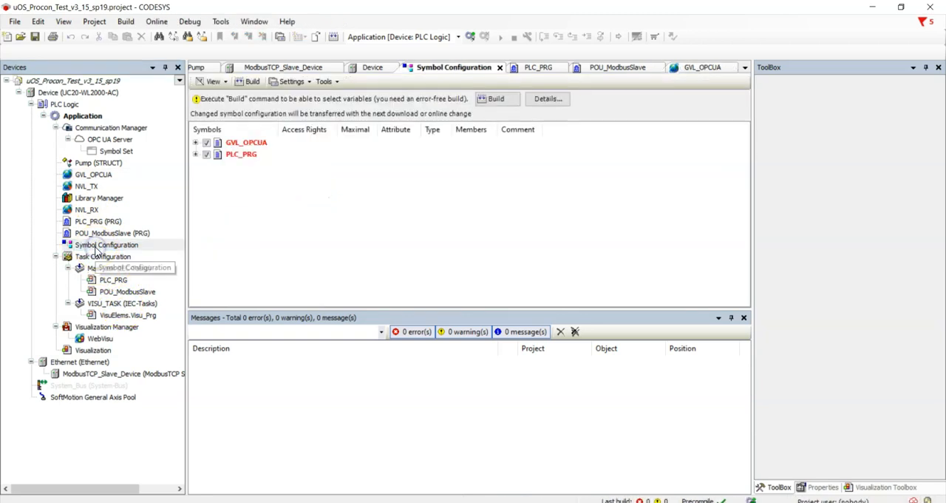
{"action": "left_click", "coordinate": [195, 142]}
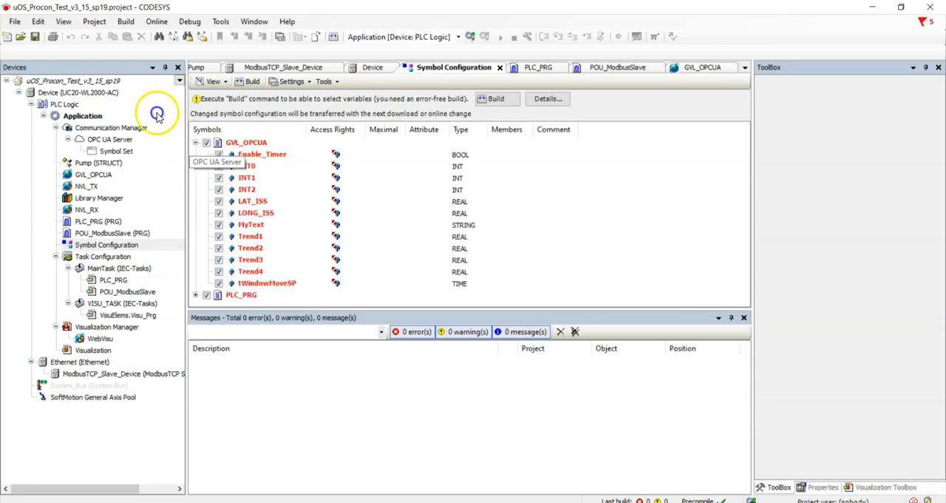
{"action": "left_click", "coordinate": [195, 295]}
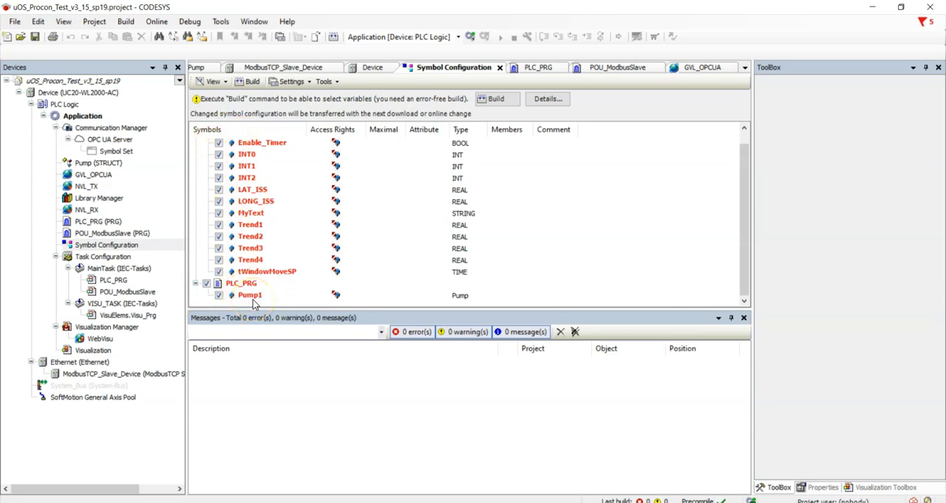
{"action": "scroll", "coordinate": [254, 300], "scroll_direction": "up", "scroll_amount": 1}
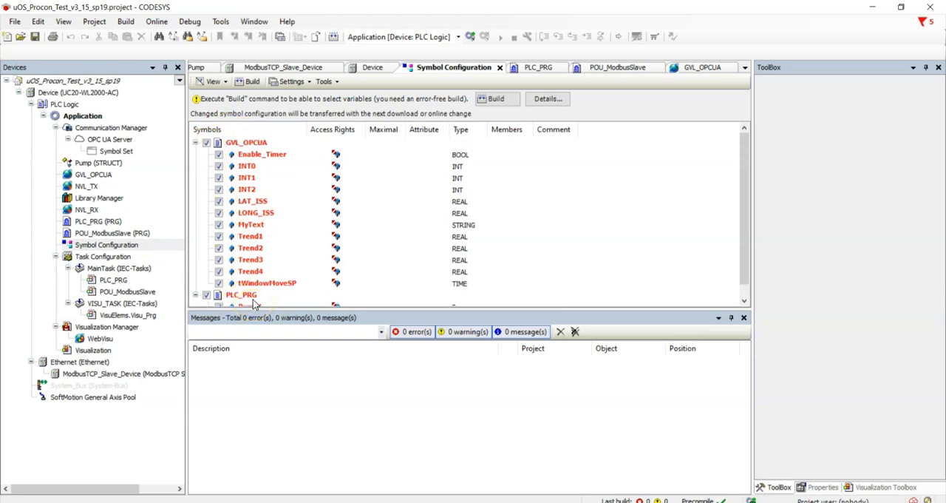
{"action": "left_click", "coordinate": [495, 99]}
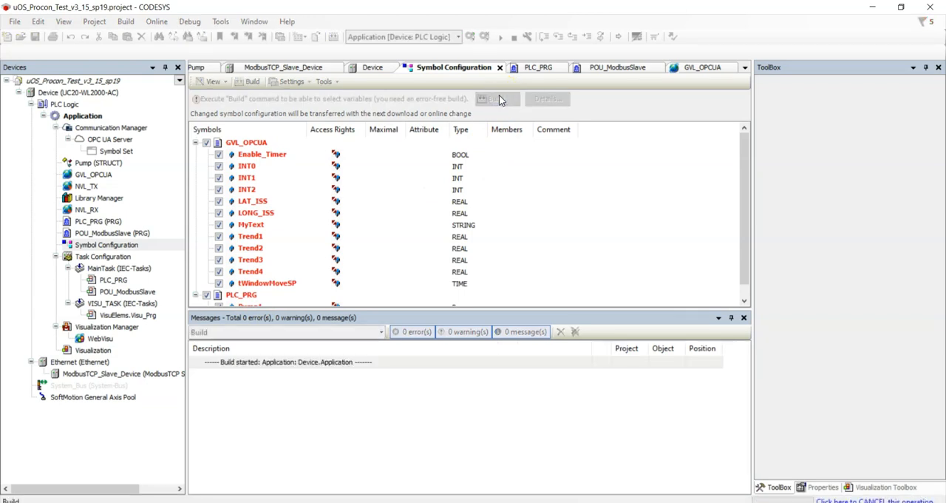
Log in to the controller with the device user name and password, using the Login with online change option
{"action": "left_click", "coordinate": [157, 22]}
{"action": "left_click", "coordinate": [170, 37]}
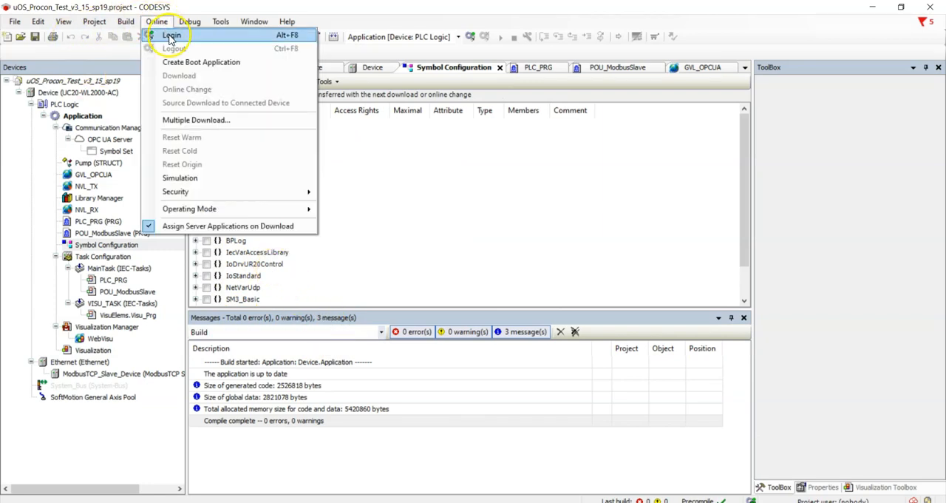
{"action": "left_click", "coordinate": [171, 38]}
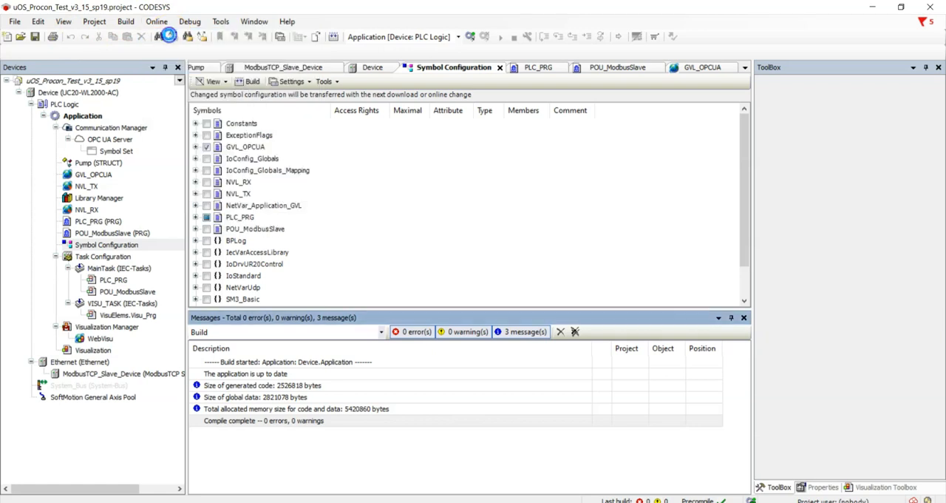
{"action": "left_click", "coordinate": [407, 264]}
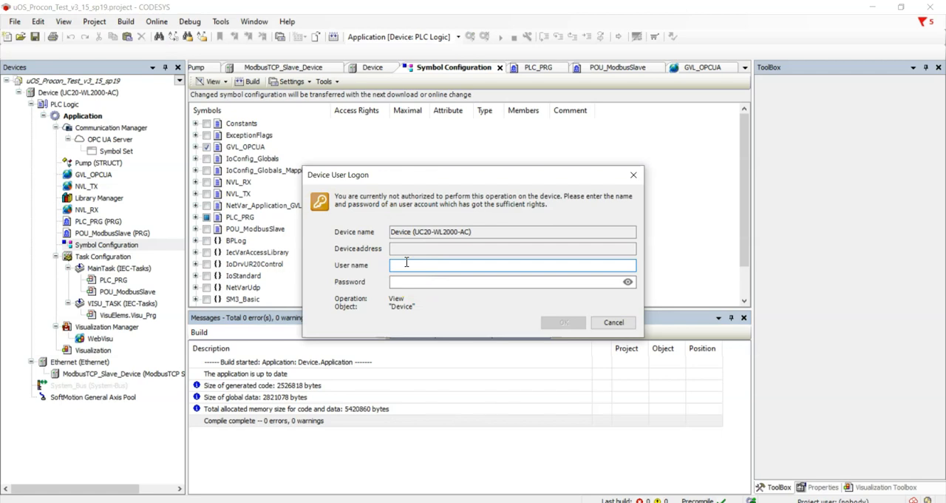
{"action": "type", "text": "x"}
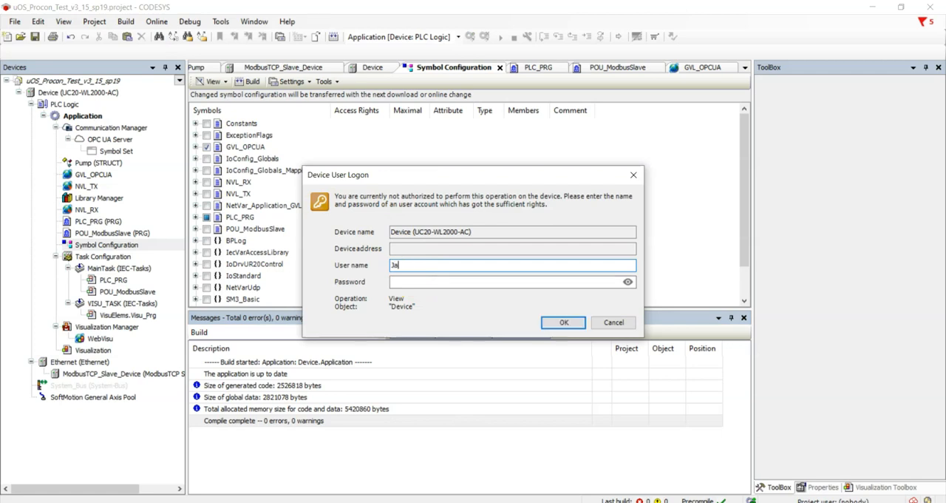
{"action": "key", "text": "Tab"}
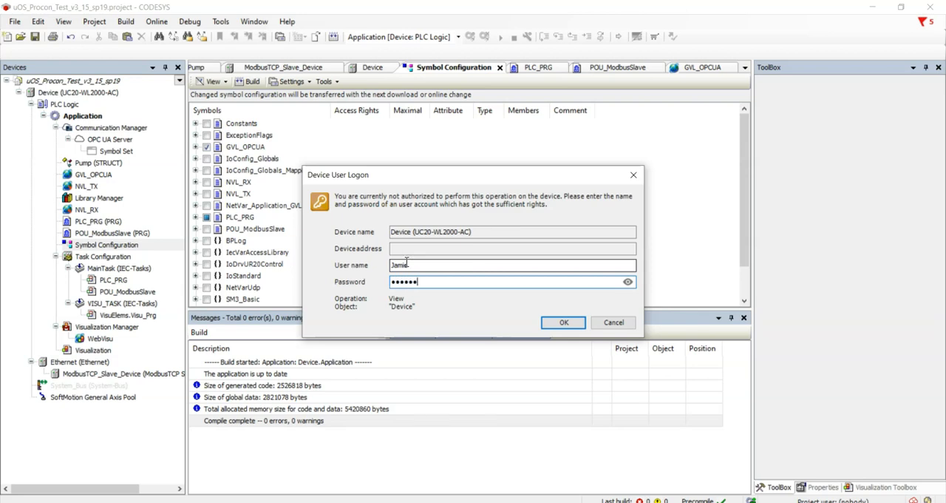
{"action": "left_click", "coordinate": [565, 322]}
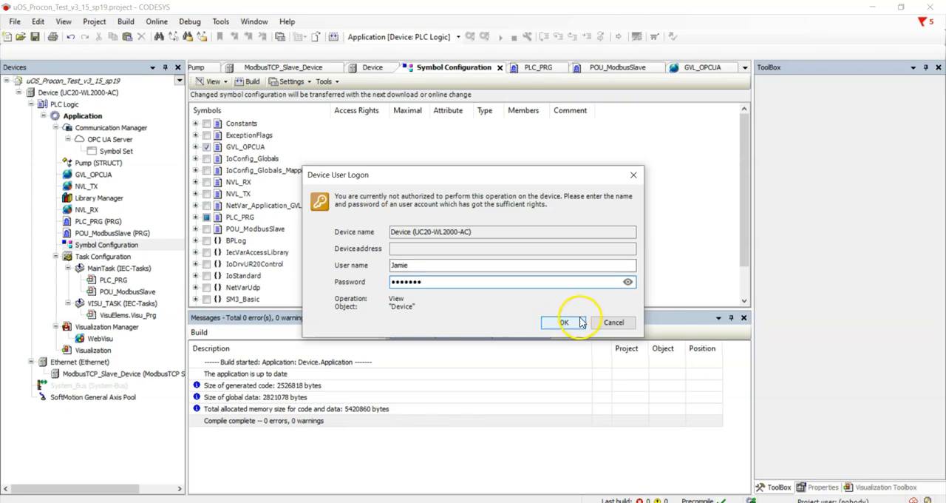
{"action": "left_click", "coordinate": [196, 318]}
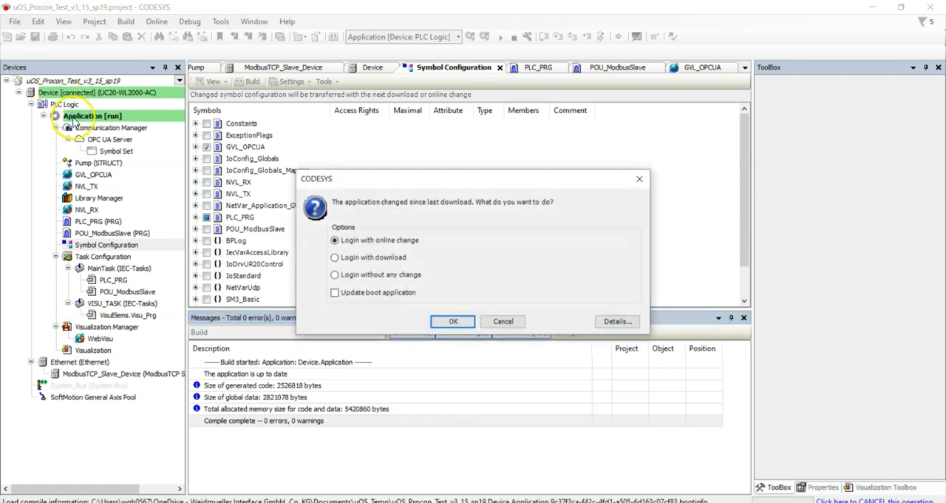
{"action": "left_click", "coordinate": [451, 323]}
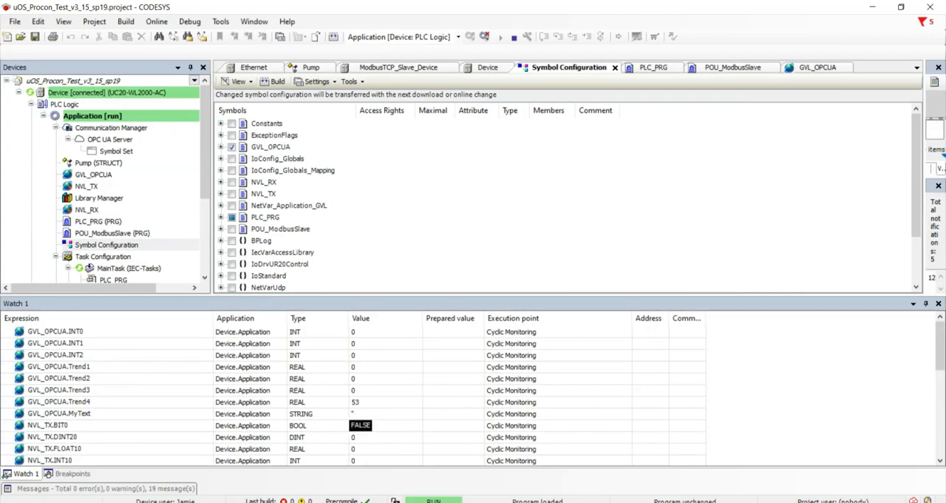
Examine the build messages and return to the Process variables (Tags) table in the PROCON-WEB Designer
{"action": "left_click", "coordinate": [86, 490]}
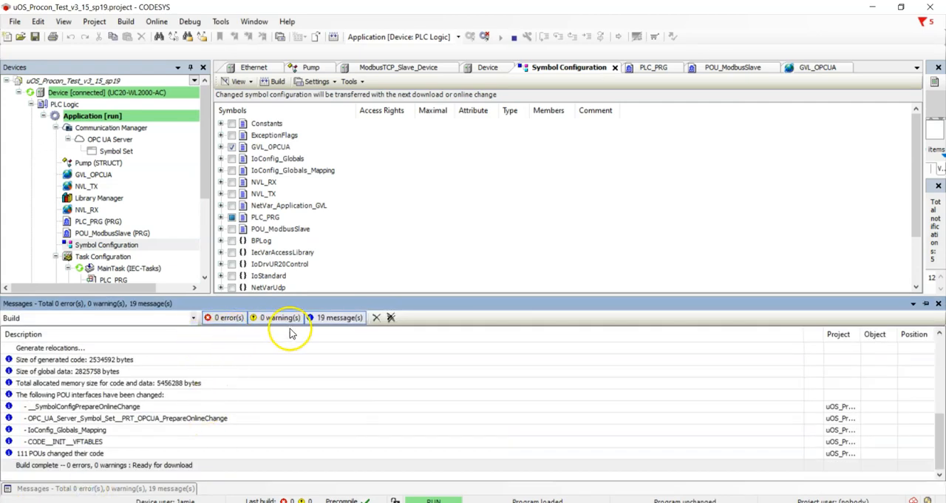
{"action": "left_click", "coordinate": [441, 228]}
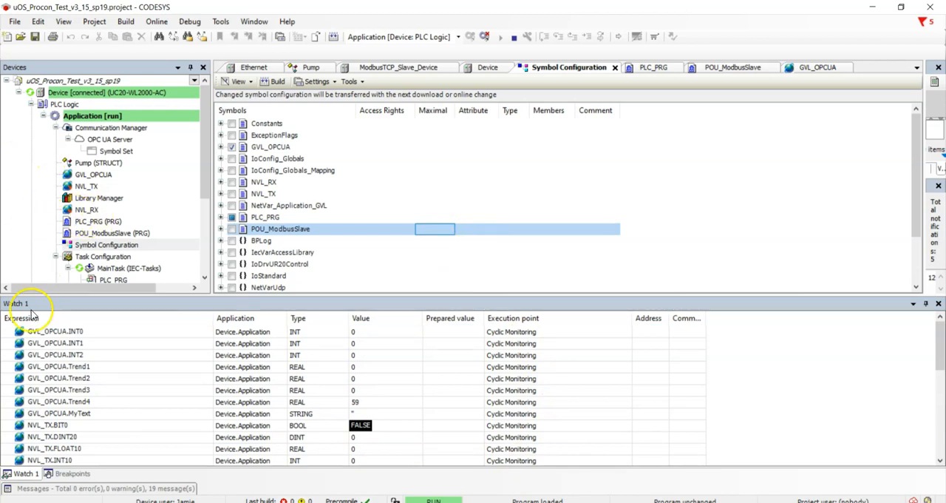
{"action": "left_click", "coordinate": [28, 457]}
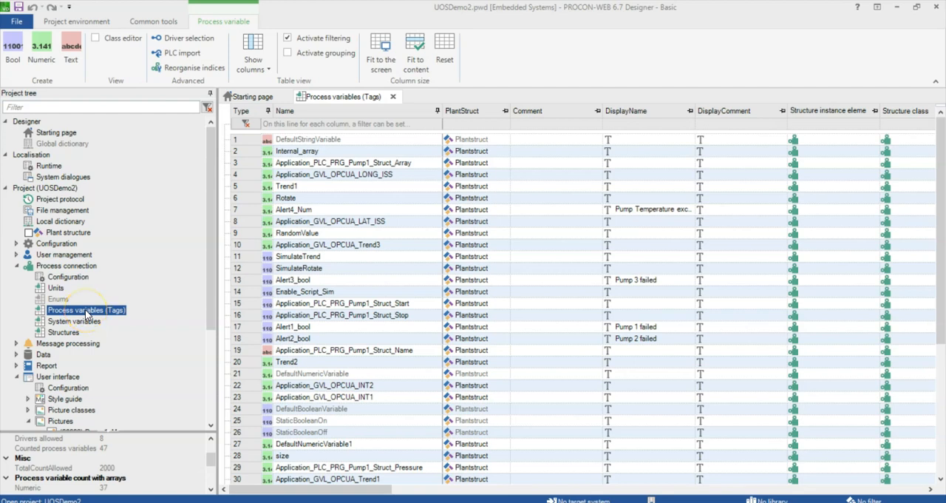
Open the CODESYS driver's connections from the driver selection and try adding a new connection
{"action": "left_click", "coordinate": [182, 41]}
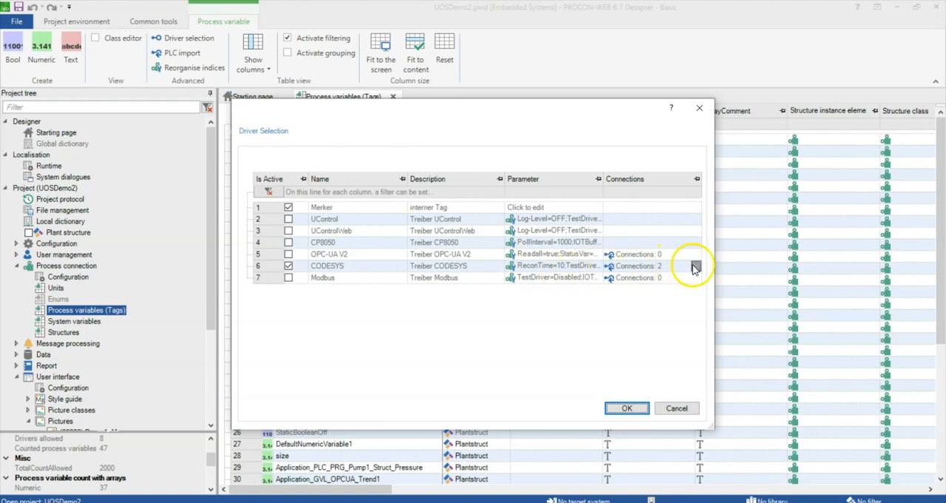
{"action": "left_click", "coordinate": [697, 266]}
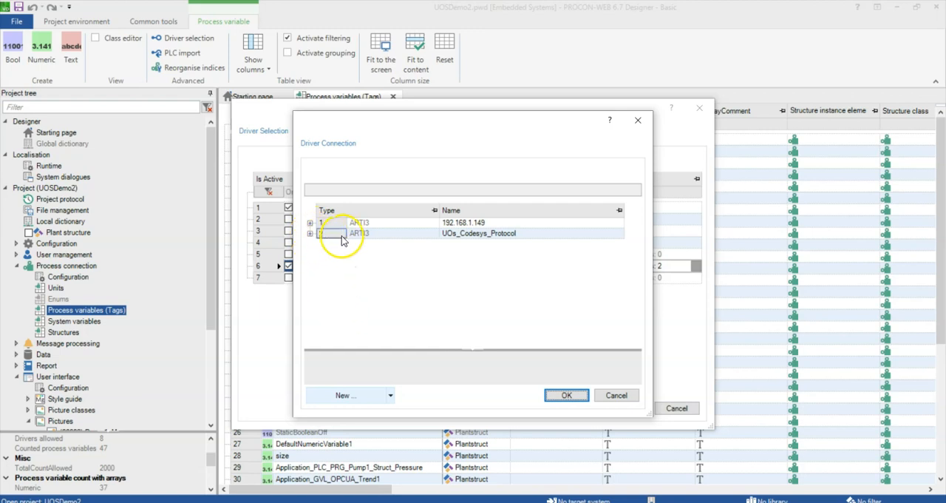
{"action": "left_click", "coordinate": [342, 396]}
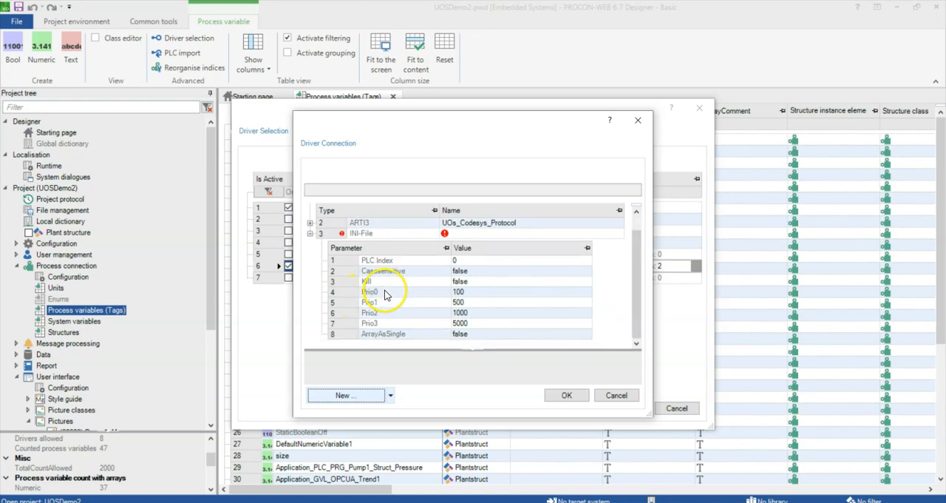
{"action": "left_click", "coordinate": [369, 233]}
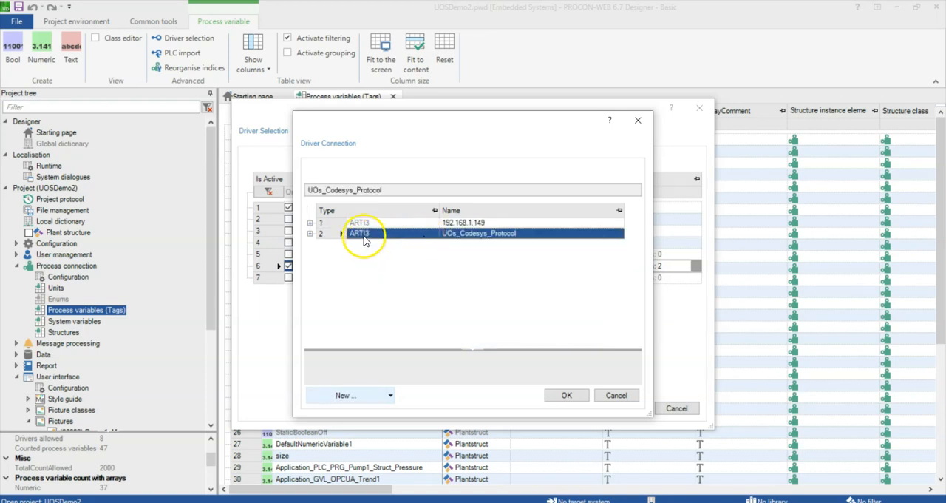
Review the connection parameters of UOs_Codesys_Protocol and accept the driver connection dialog, keeping the CODESYS driver active
{"action": "left_click", "coordinate": [310, 234]}
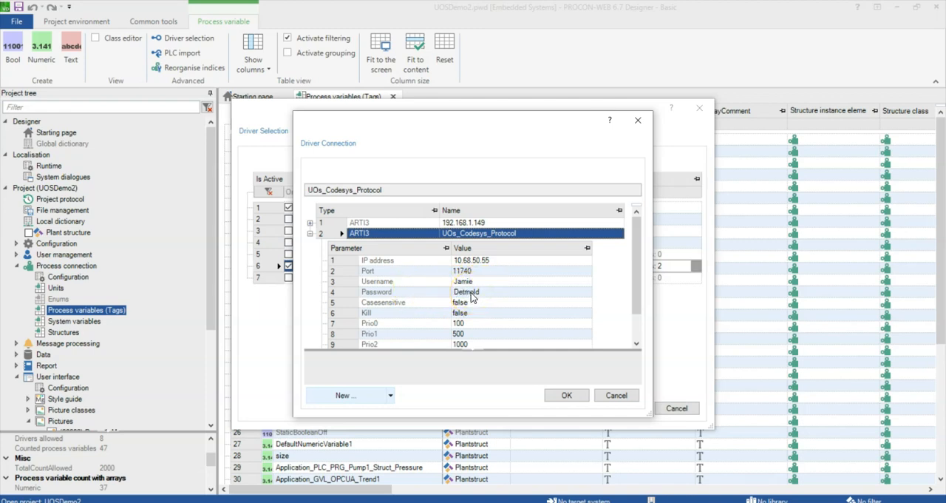
{"action": "scroll", "coordinate": [471, 293], "scroll_direction": "down", "scroll_amount": 1}
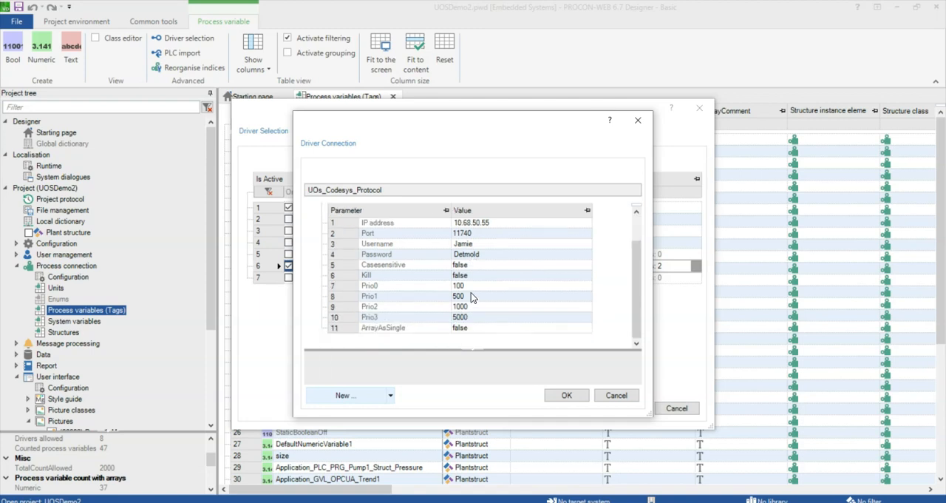
{"action": "left_click", "coordinate": [566, 395]}
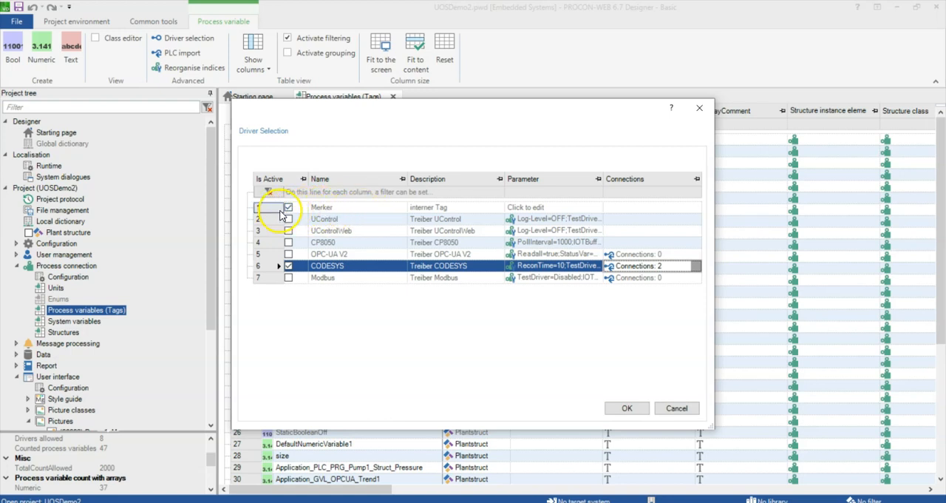
{"action": "left_click", "coordinate": [288, 266]}
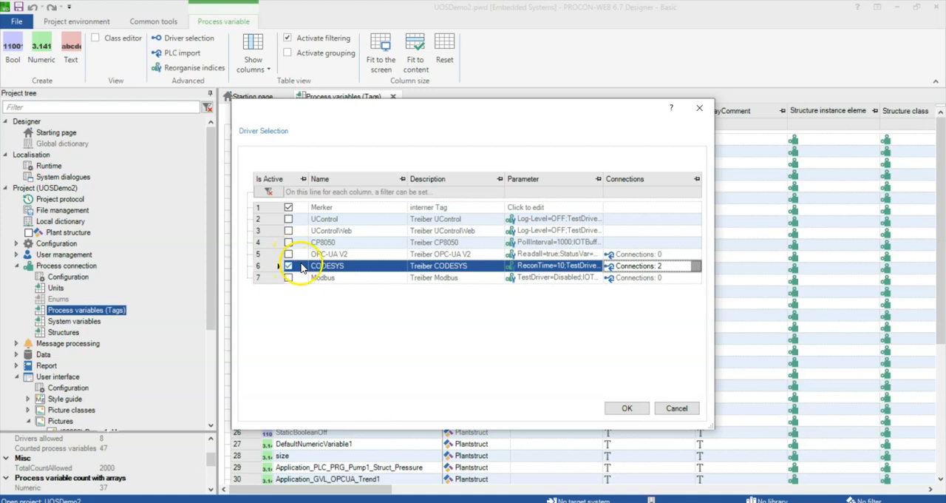
Accept the driver selection, open the PLC variable import, and remove the 10.68.50.55 source while activating 192.168.1.149
{"action": "left_click", "coordinate": [625, 408]}
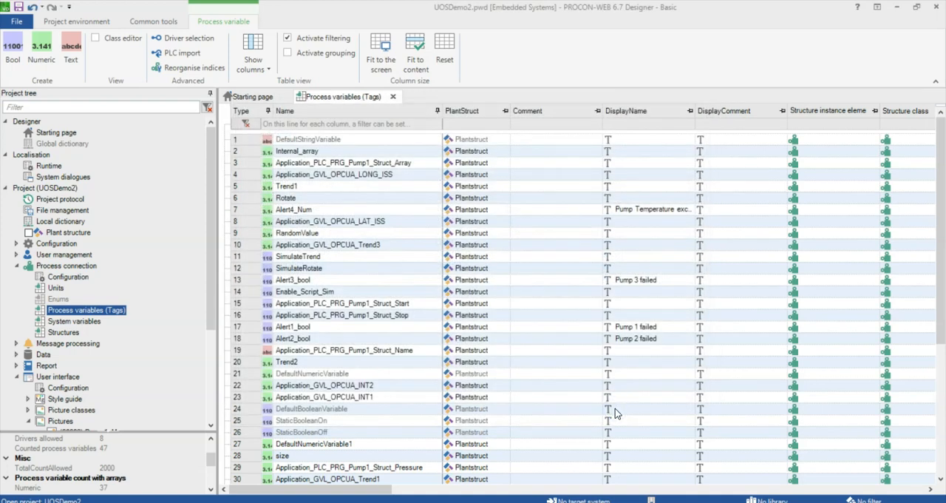
{"action": "left_click", "coordinate": [184, 53]}
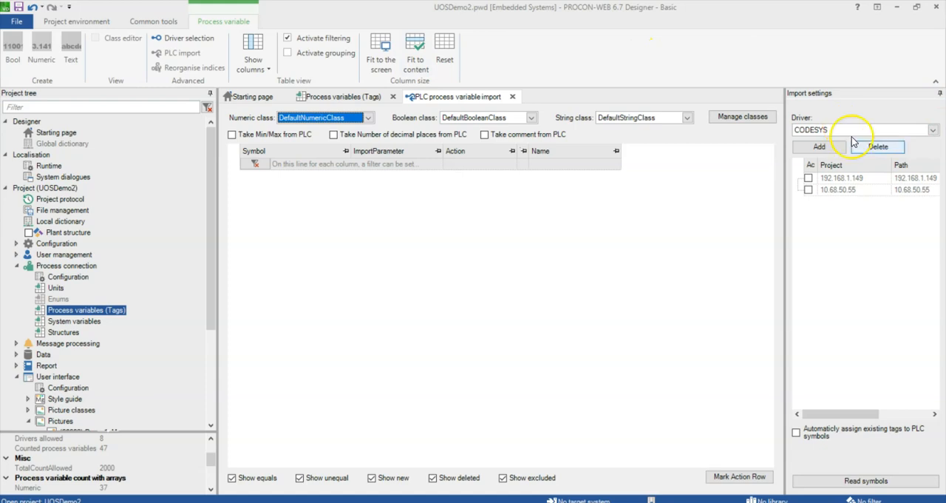
{"action": "left_click", "coordinate": [809, 180]}
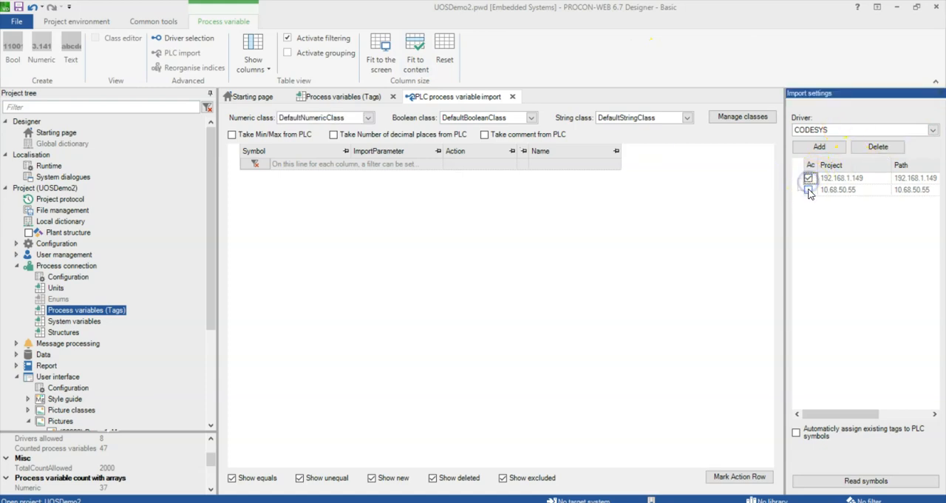
{"action": "left_click", "coordinate": [877, 146]}
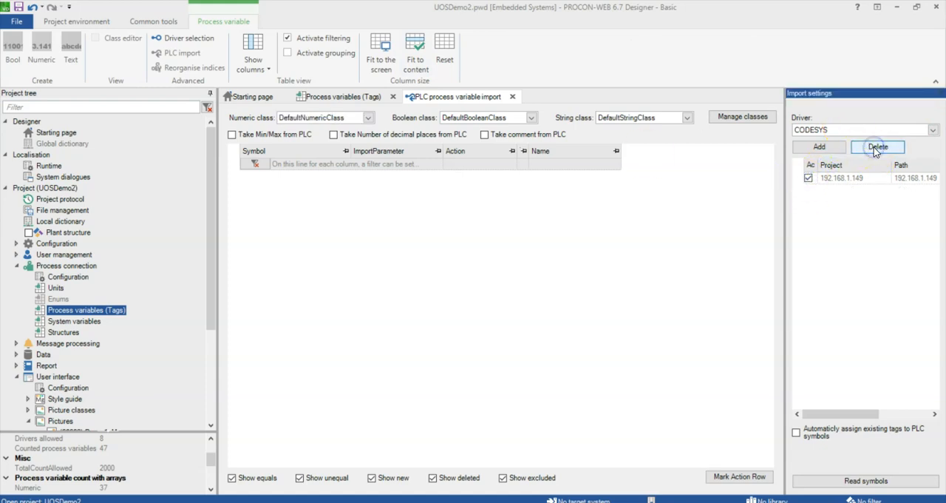
Add a new import source for the CODESYS driver using the Online import mode
{"action": "left_click", "coordinate": [934, 130]}
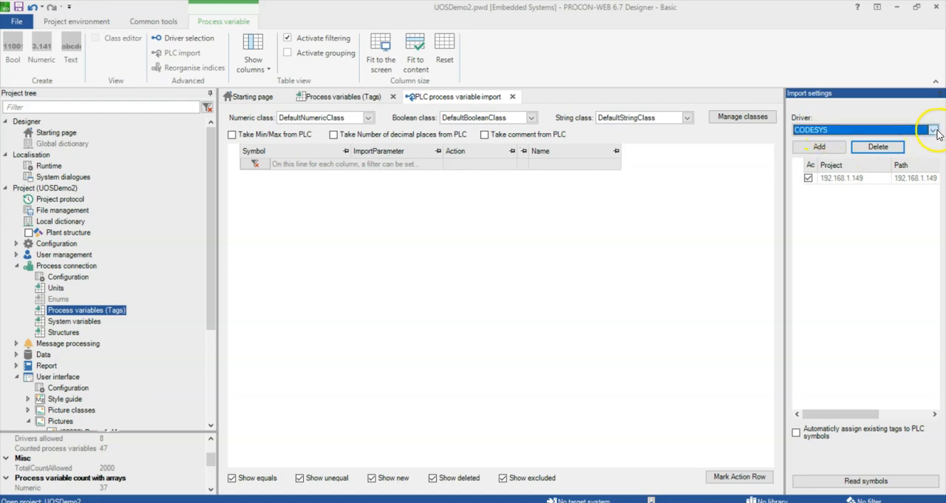
{"action": "left_click", "coordinate": [931, 131]}
{"action": "left_click", "coordinate": [821, 147]}
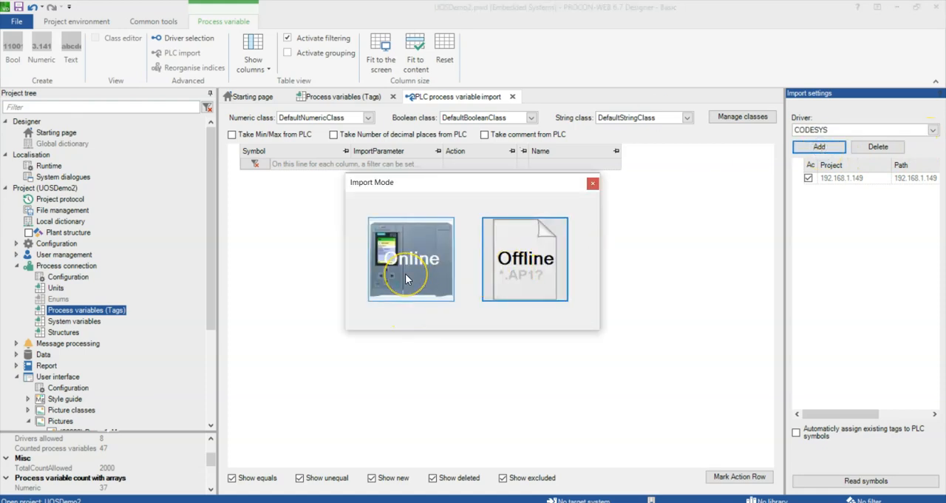
{"action": "left_click", "coordinate": [405, 279]}
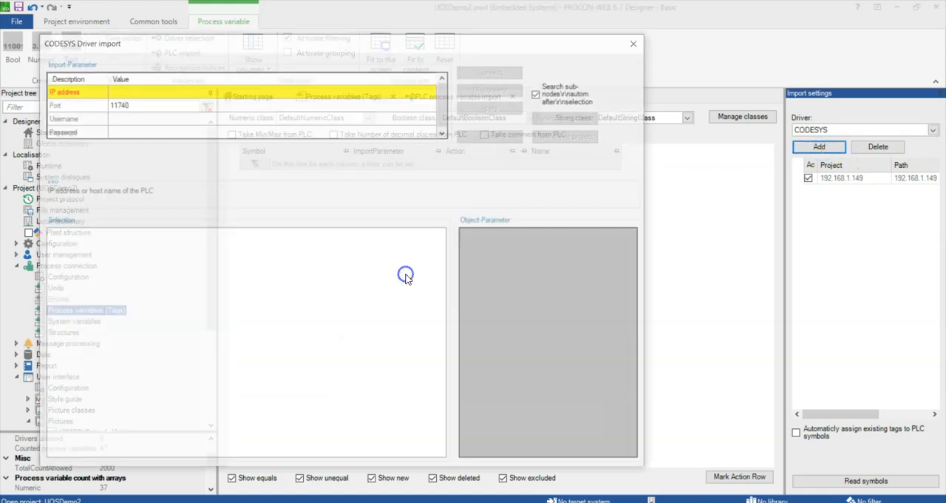
Connect to the PLC at IP address 10.68.50.55 with the device user name and password
{"action": "left_click", "coordinate": [157, 101]}
{"action": "left_click", "coordinate": [151, 90]}
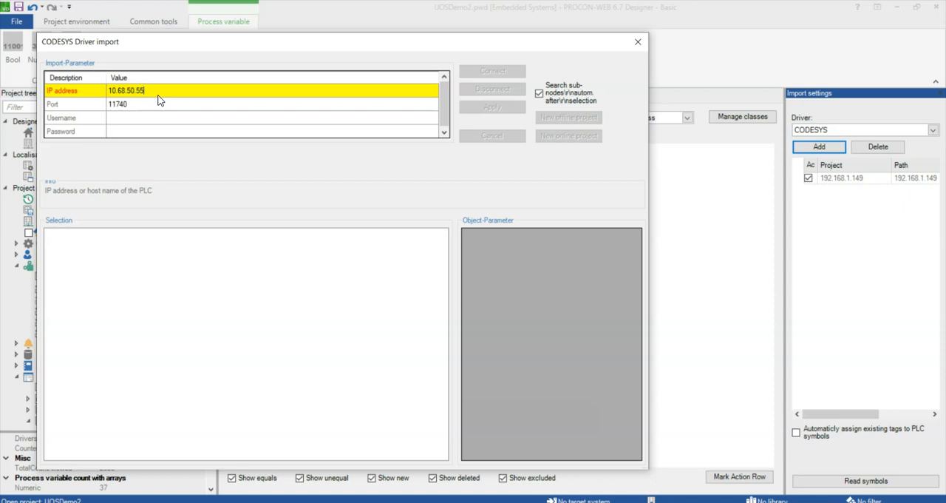
{"action": "left_click", "coordinate": [164, 114]}
{"action": "left_click", "coordinate": [161, 117]}
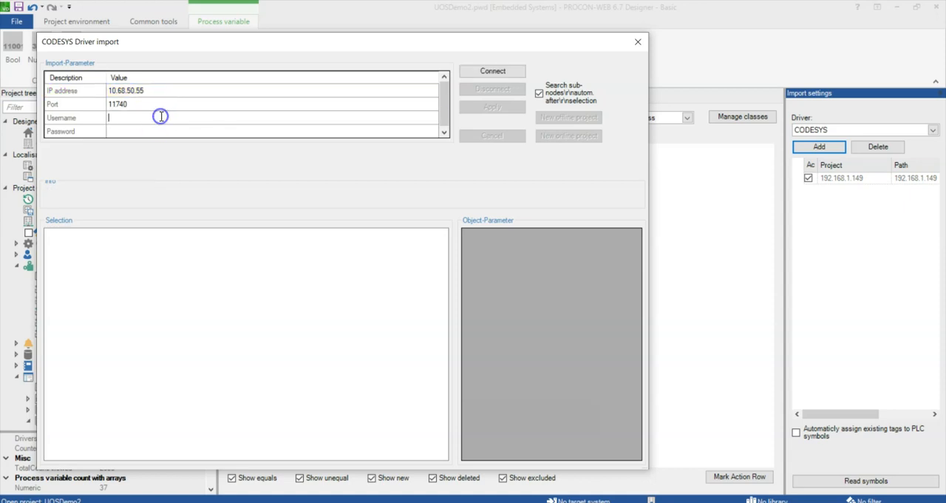
{"action": "type", "text": "Jamie"}
{"action": "key", "text": "Tab"}
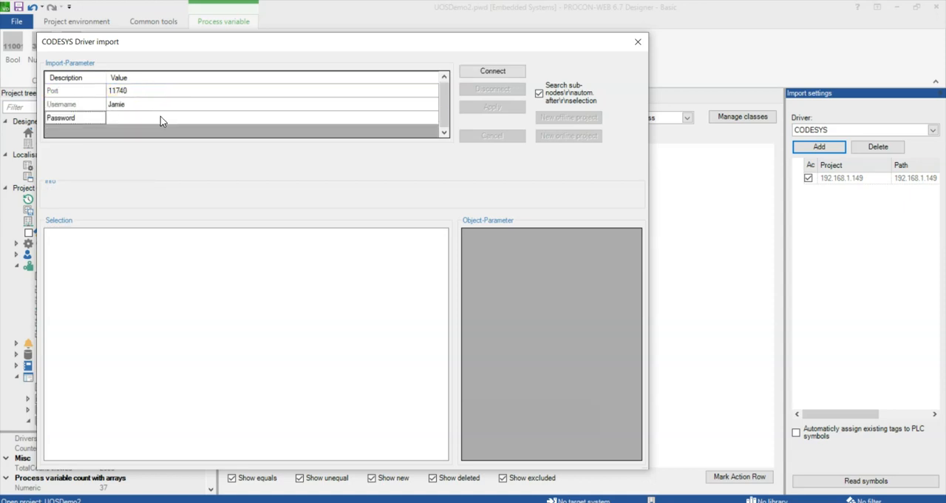
{"action": "left_click", "coordinate": [161, 116]}
{"action": "left_click", "coordinate": [500, 70]}
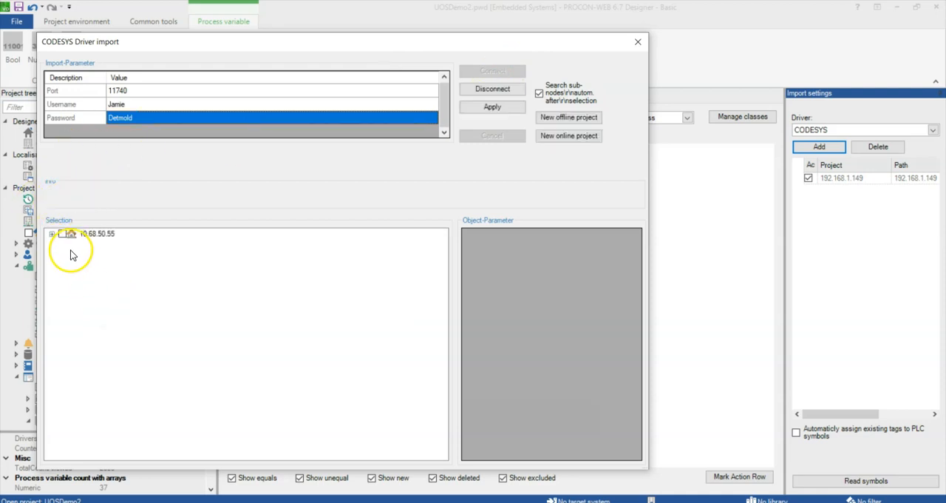
Expand the PLC's Application node and select all GVL_OPCUA variables for import
{"action": "left_click", "coordinate": [53, 235]}
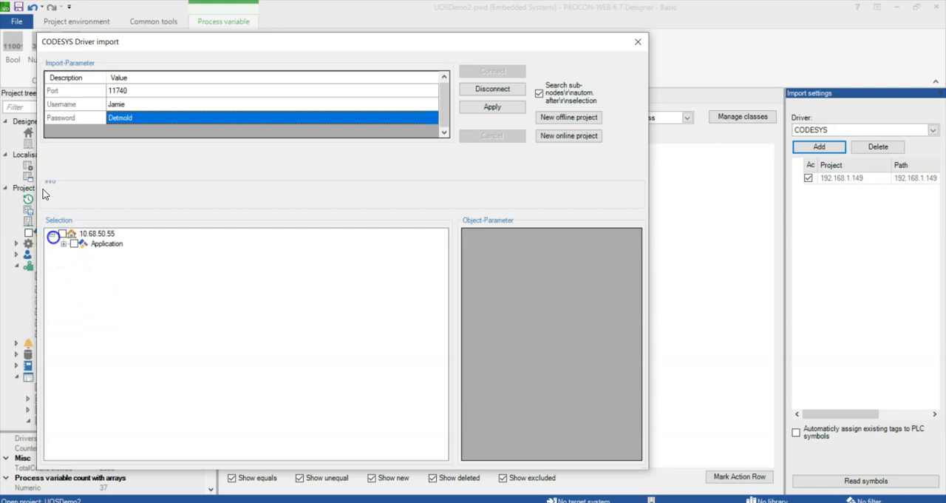
{"action": "left_click", "coordinate": [64, 244]}
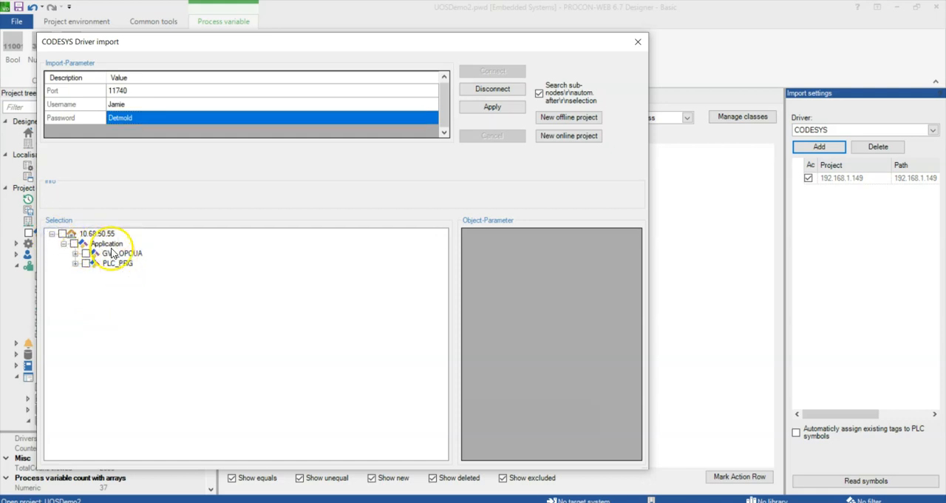
{"action": "left_click", "coordinate": [74, 253]}
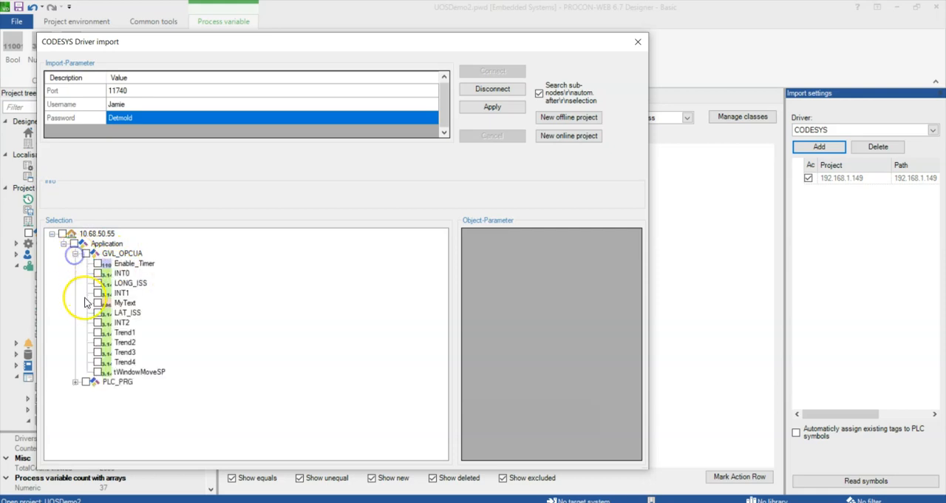
{"action": "left_click", "coordinate": [75, 381]}
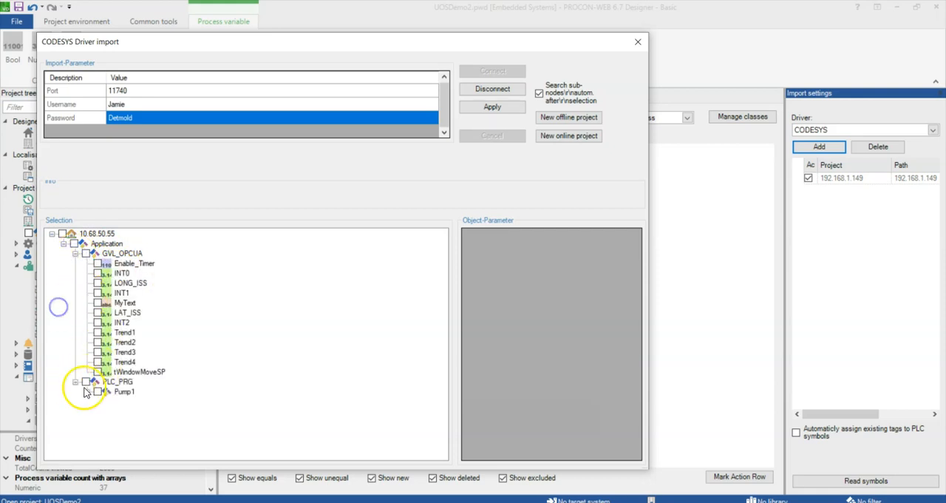
{"action": "left_click", "coordinate": [86, 253]}
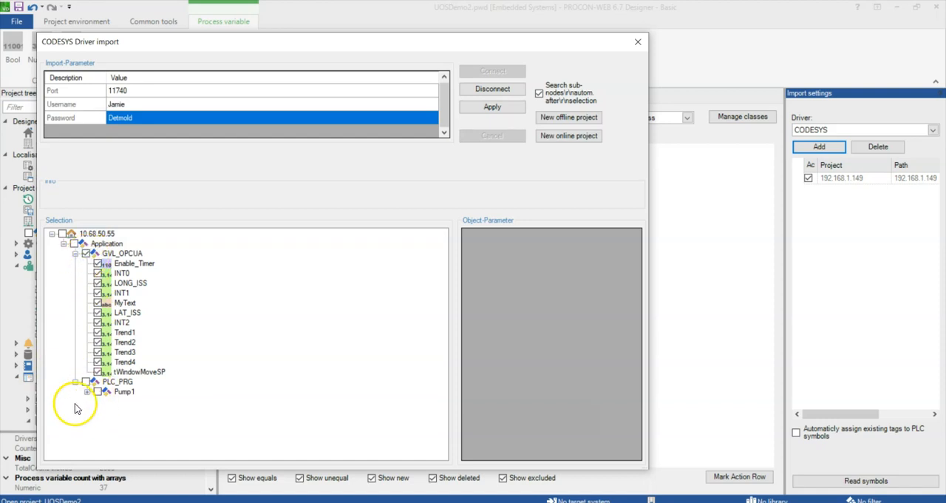
{"action": "left_click", "coordinate": [86, 254]}
{"action": "left_click", "coordinate": [97, 301]}
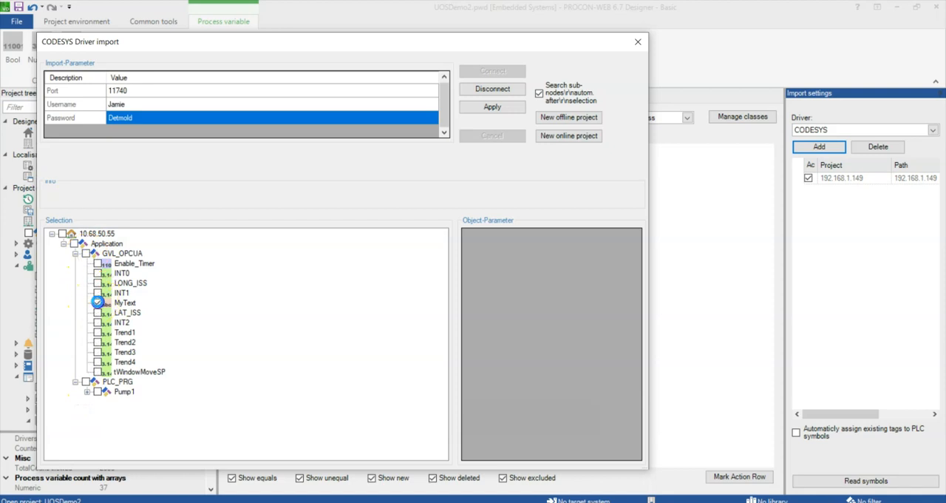
{"action": "left_click", "coordinate": [86, 254]}
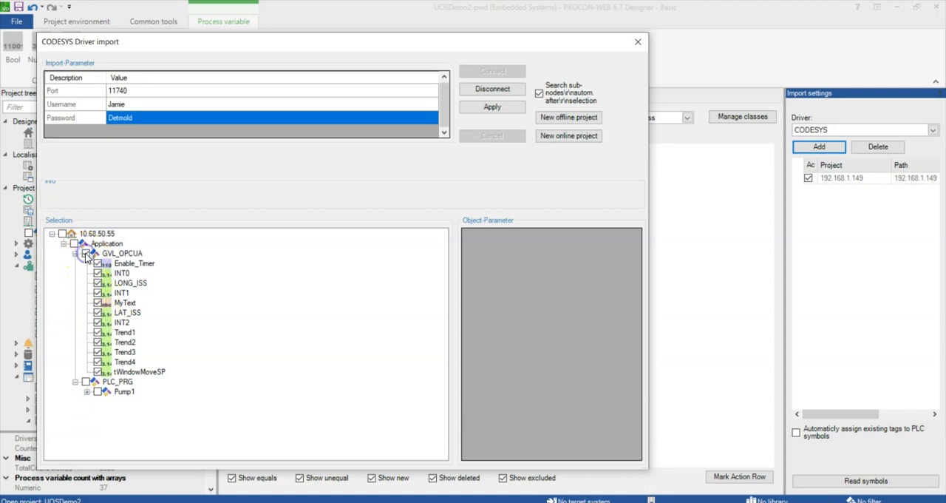
Select all variables of the Pump1 structure under PLC_PRG and apply the import selection
{"action": "left_click", "coordinate": [87, 392]}
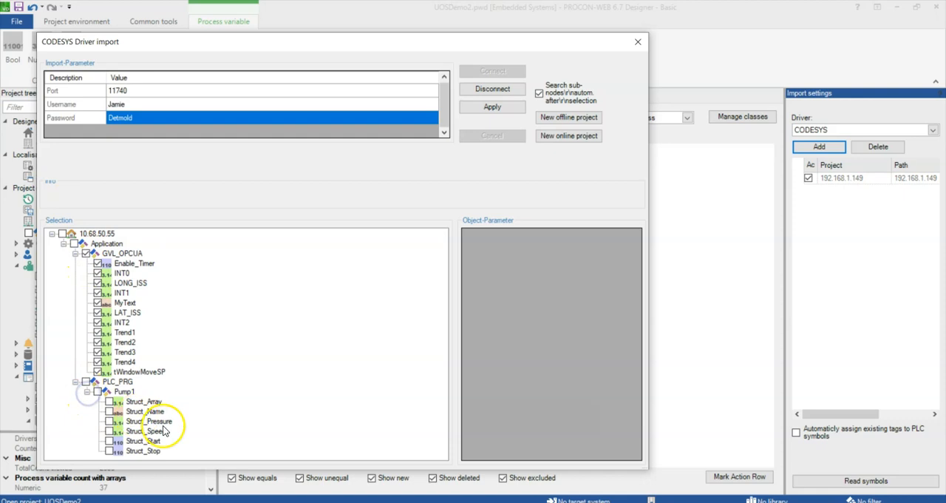
{"action": "left_click", "coordinate": [97, 392]}
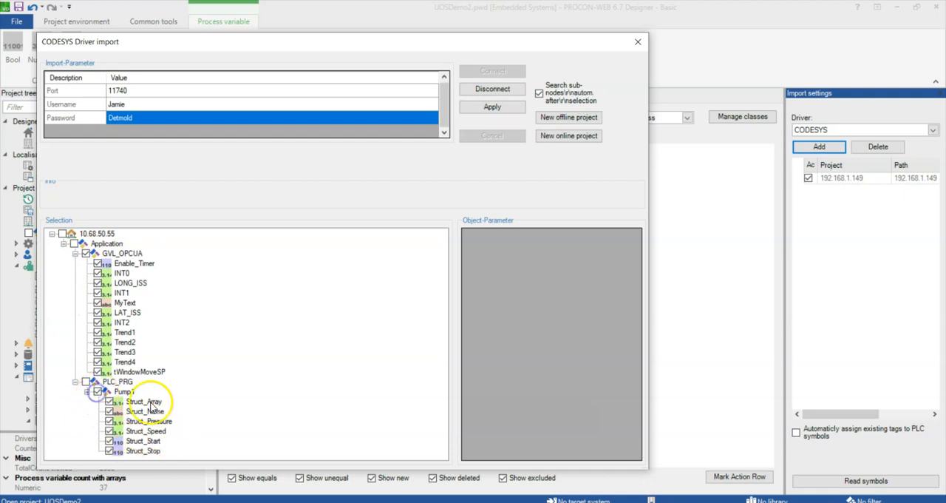
{"action": "left_click", "coordinate": [488, 105]}
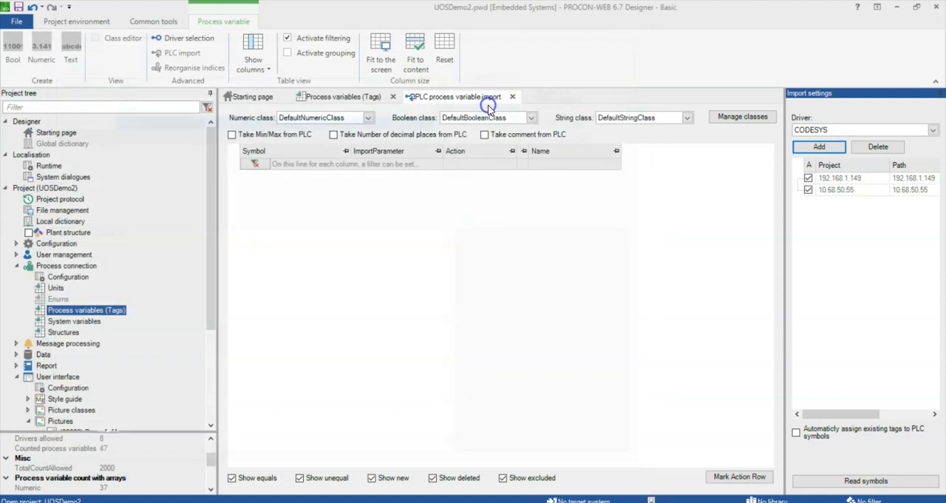
Read the symbols from the active import sources and check the import action options for row 3
{"action": "left_click", "coordinate": [864, 482]}
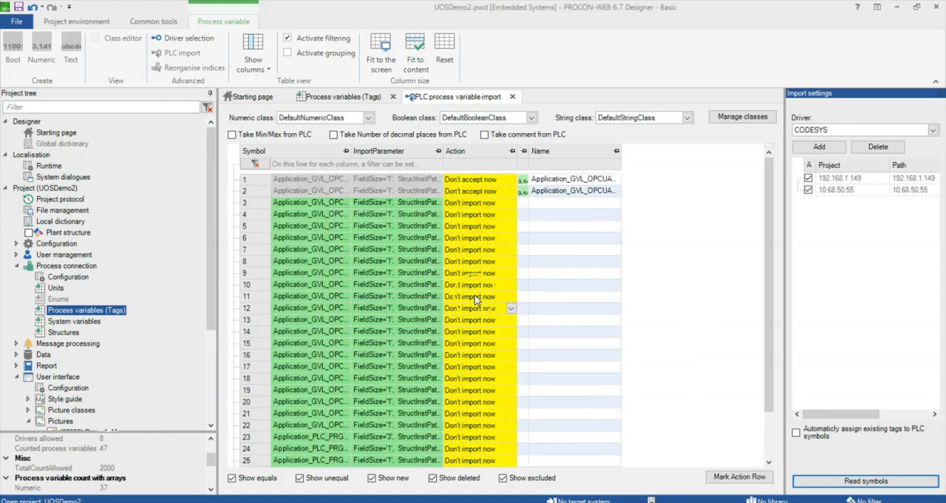
{"action": "left_click", "coordinate": [510, 203]}
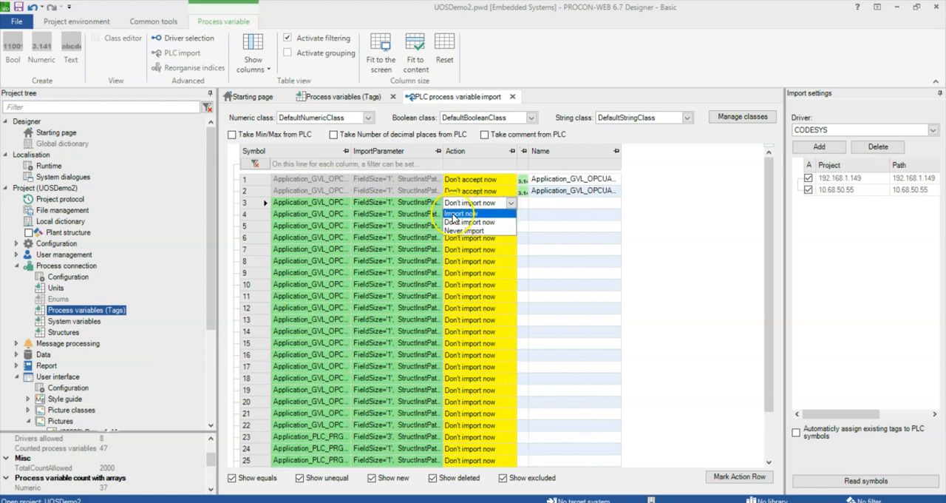
{"action": "left_click", "coordinate": [489, 282]}
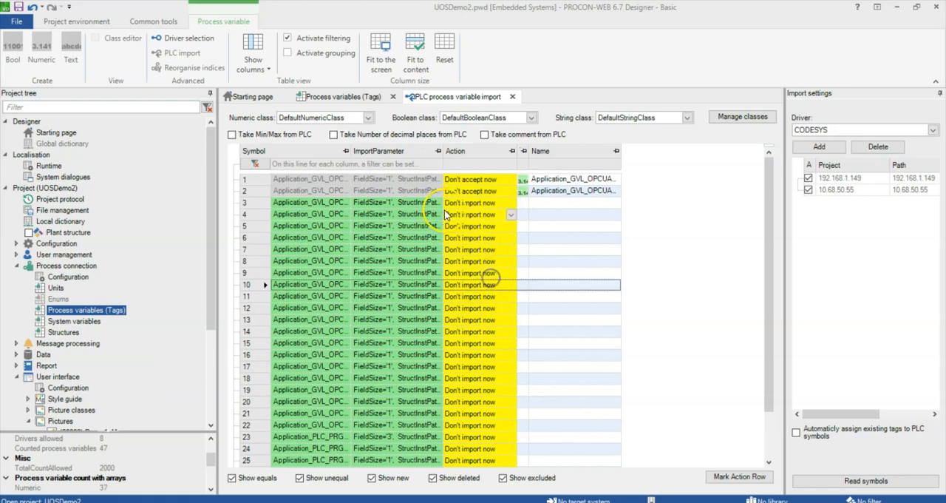
Set the action of all new symbols in rows 3 to 28 to Import now and review their variable names
{"action": "left_click_drag", "start_coordinate": [460, 205], "coordinate": [493, 484]}
{"action": "right_click", "coordinate": [515, 219]}
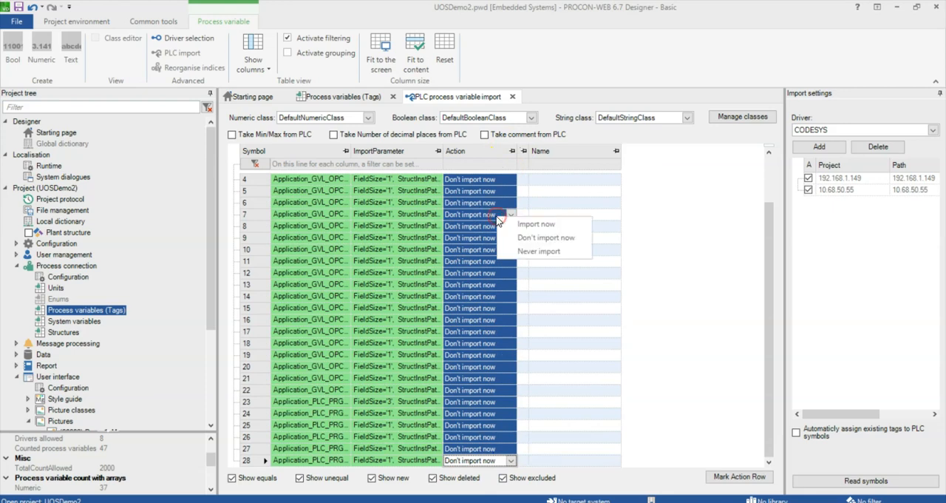
{"action": "left_click", "coordinate": [534, 224]}
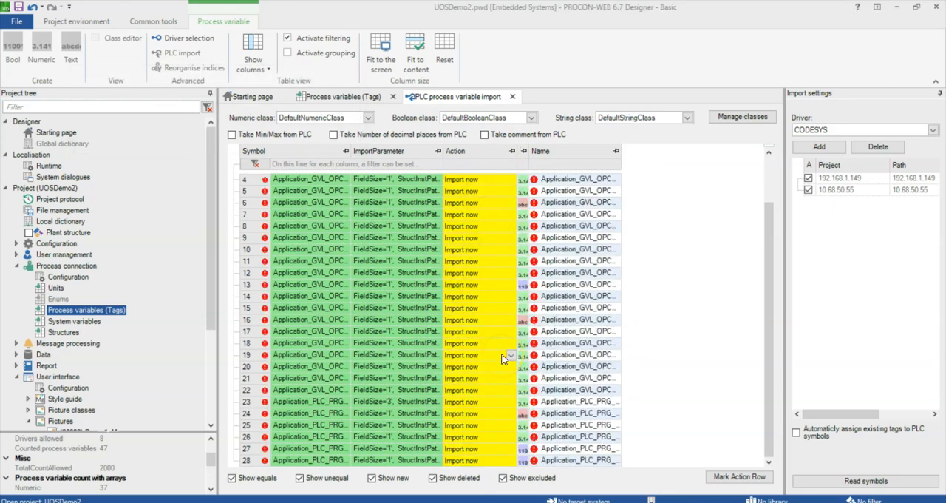
{"action": "scroll", "coordinate": [501, 358], "scroll_direction": "up", "scroll_amount": 1}
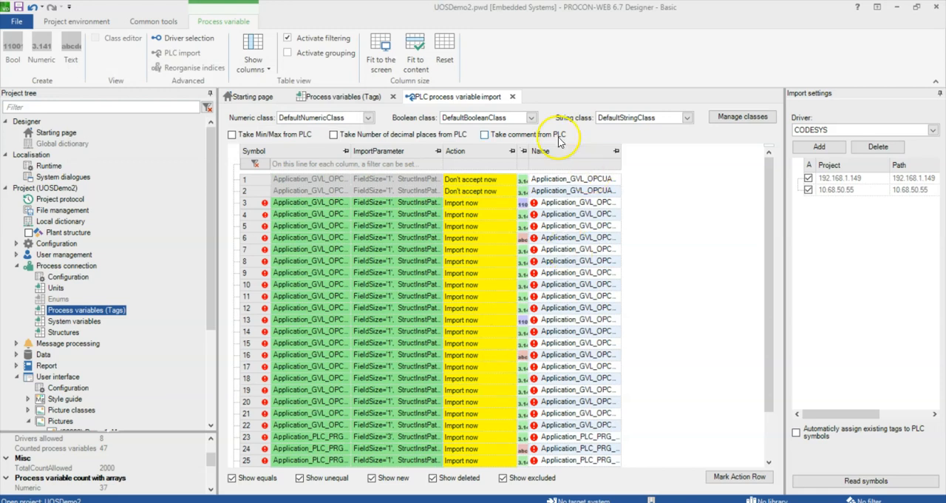
{"action": "scroll", "coordinate": [551, 298], "scroll_direction": "down", "scroll_amount": 1}
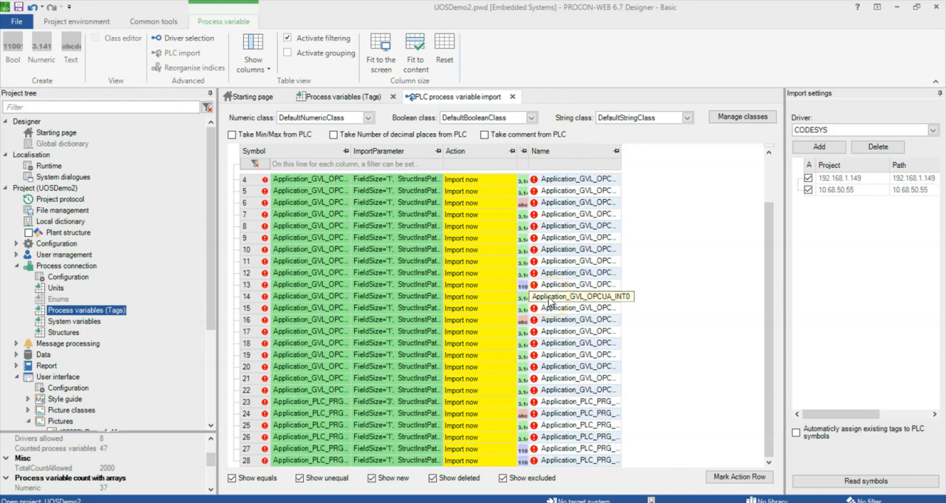
{"action": "scroll", "coordinate": [550, 301], "scroll_direction": "up", "scroll_amount": 1}
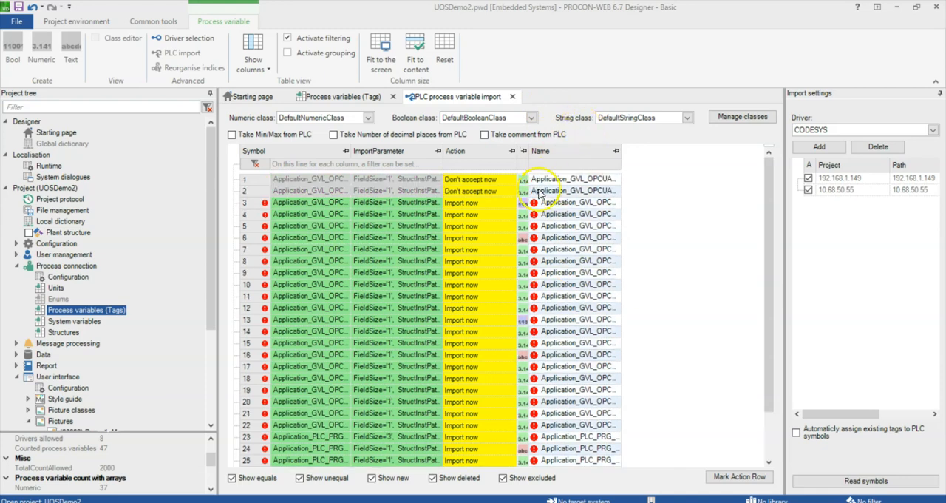
Set the import action of all new symbols in rows 3 to 28 to Don't import now
{"action": "left_click", "coordinate": [509, 203]}
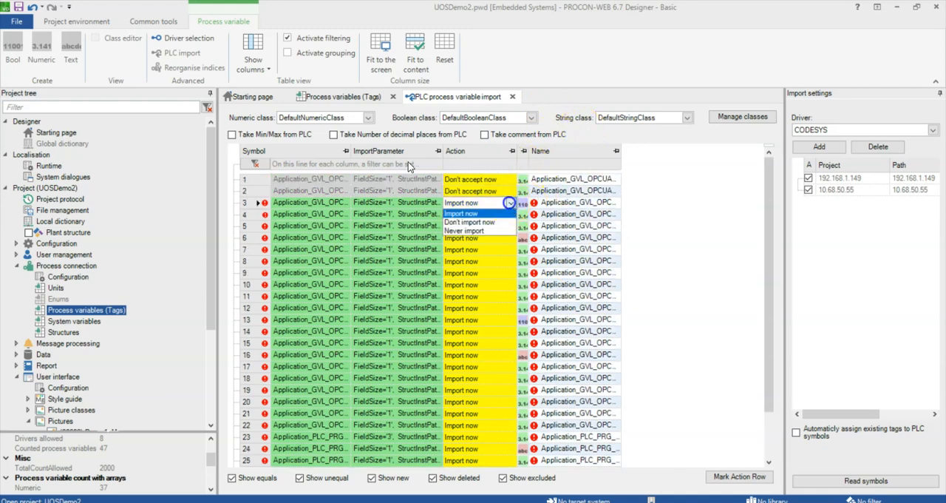
{"action": "left_click", "coordinate": [496, 223]}
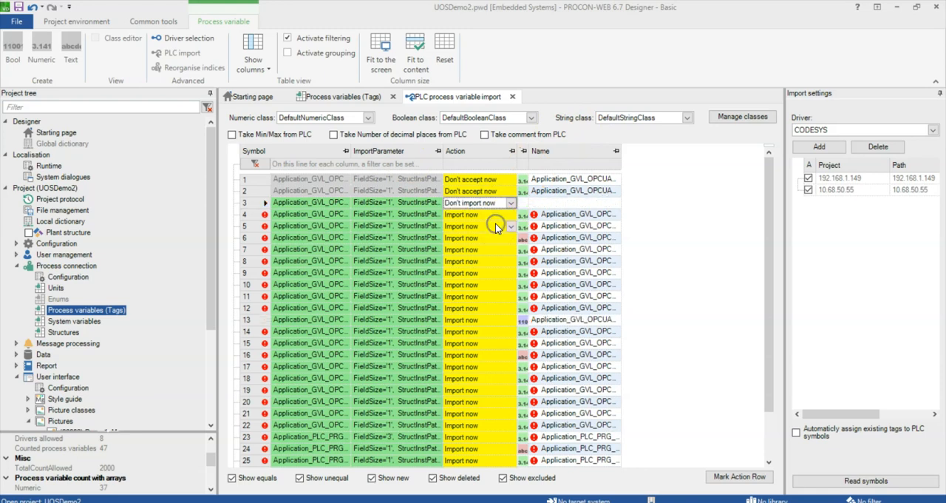
{"action": "left_click_drag", "start_coordinate": [484, 214], "coordinate": [499, 476]}
{"action": "right_click", "coordinate": [488, 244]}
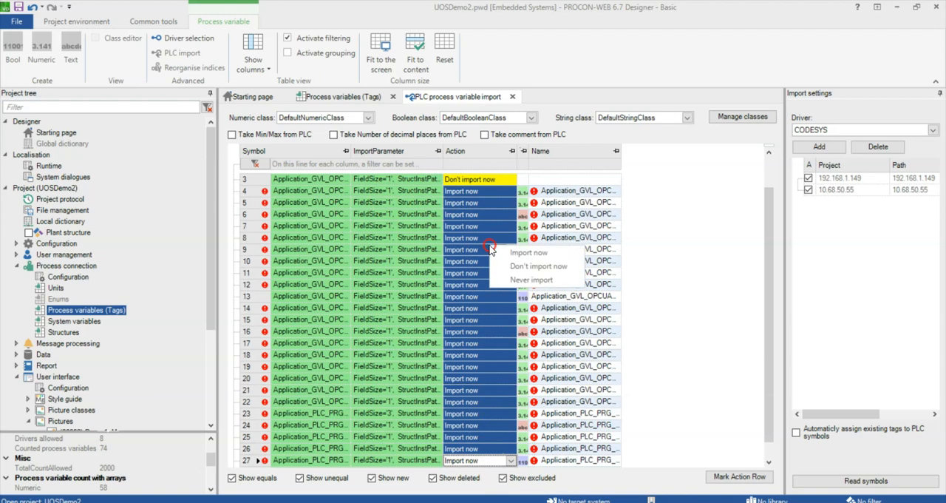
{"action": "left_click", "coordinate": [510, 268]}
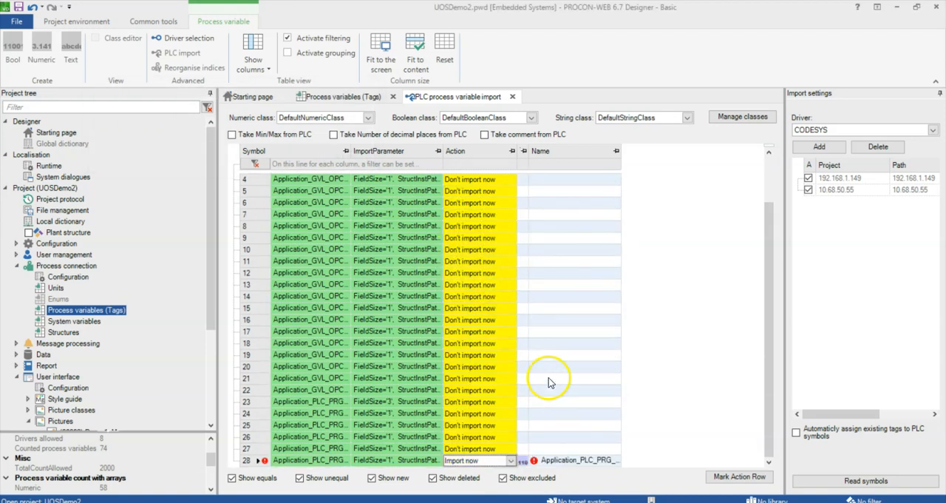
{"action": "left_click", "coordinate": [510, 460]}
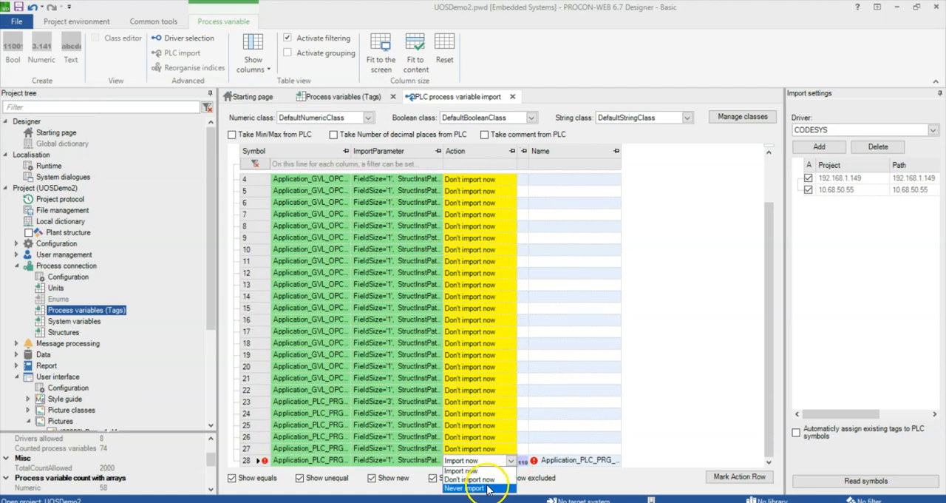
{"action": "left_click", "coordinate": [482, 471]}
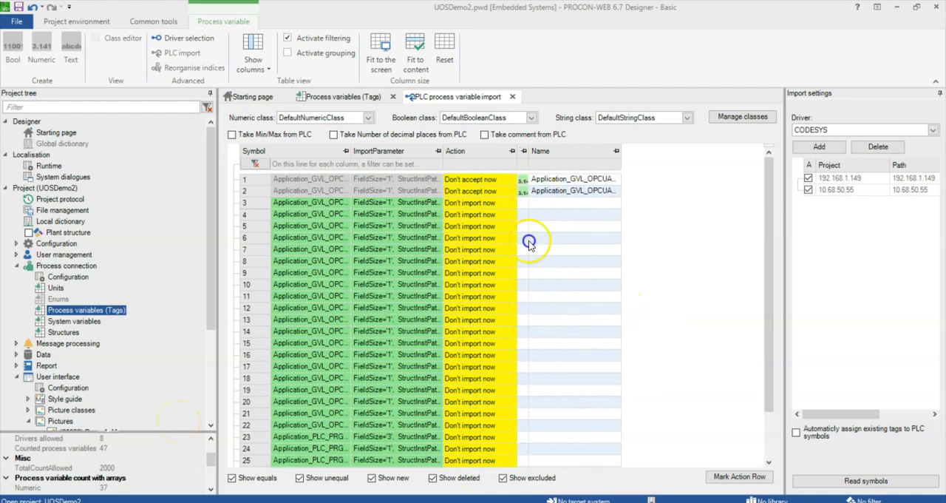
Create the runtime for project UOSDemo2 with the export directory cleaned beforehand
{"action": "left_click", "coordinate": [73, 22]}
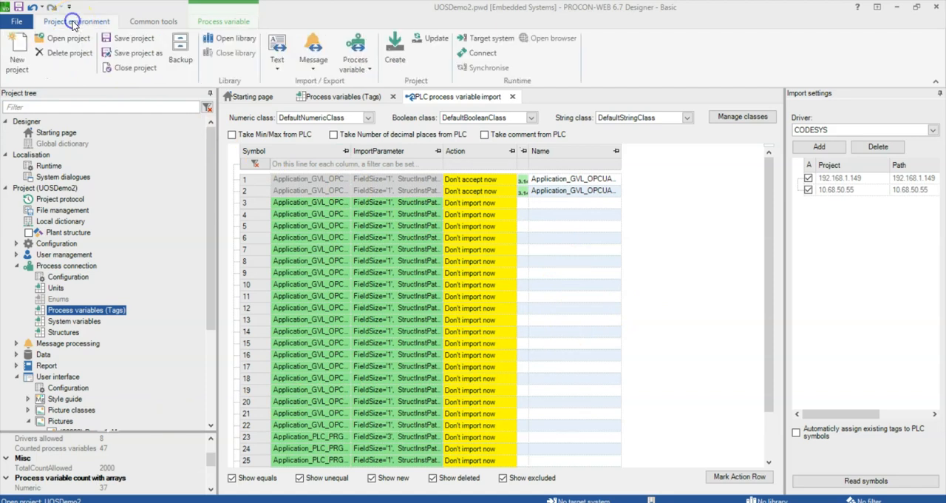
{"action": "left_click", "coordinate": [396, 50]}
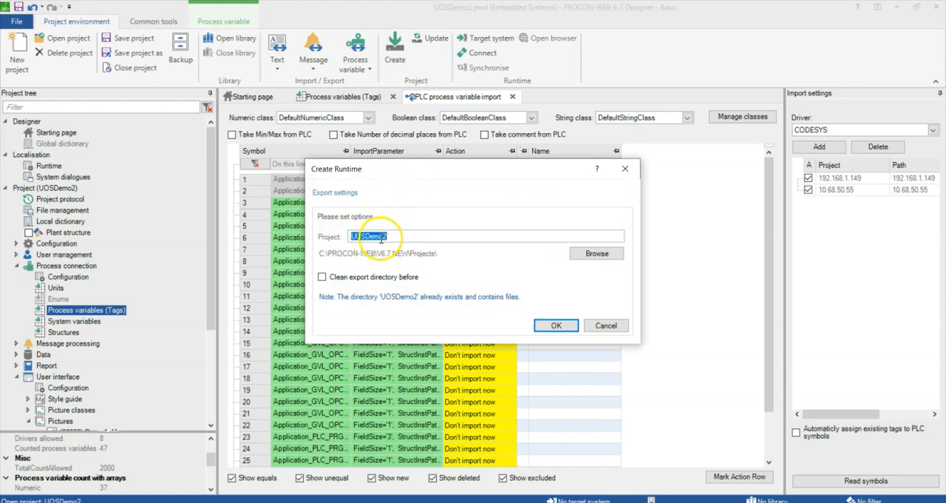
{"action": "left_click", "coordinate": [324, 278]}
{"action": "left_click", "coordinate": [556, 325]}
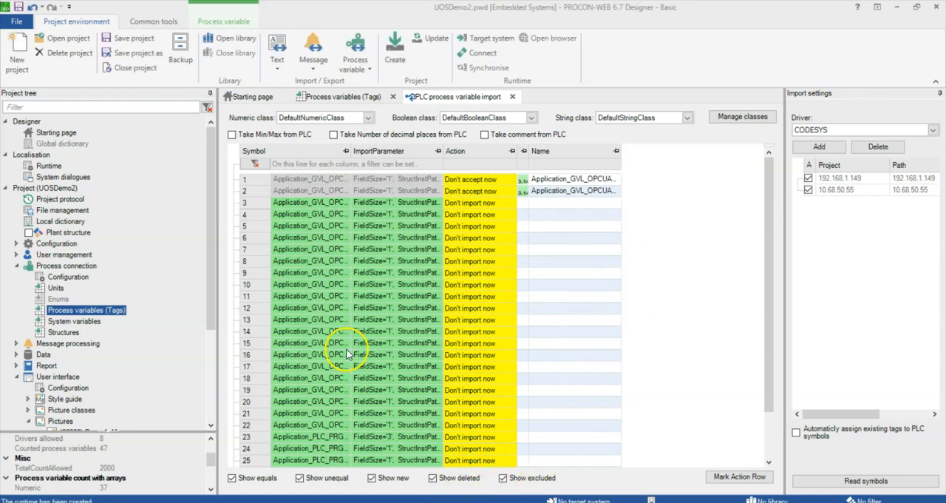
Set the target system's IP address to 10.68.50.55
{"action": "left_click", "coordinate": [487, 38]}
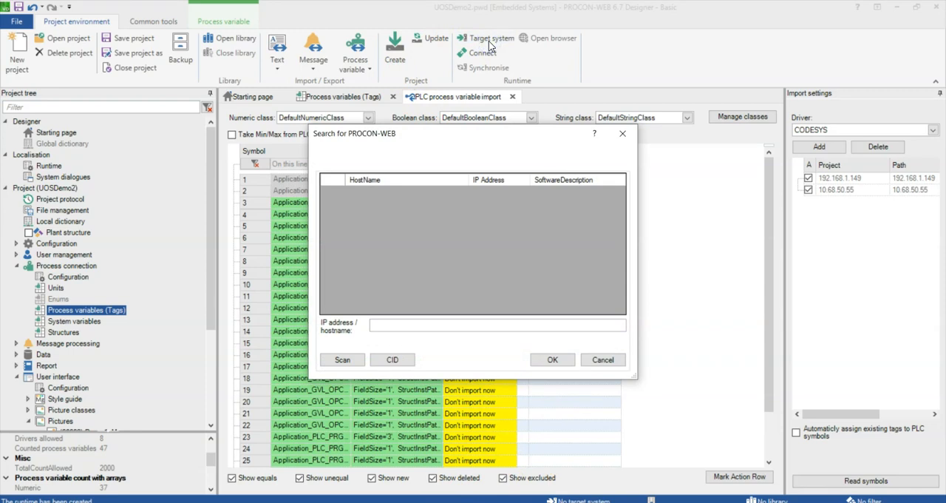
{"action": "left_click", "coordinate": [410, 326]}
{"action": "left_click", "coordinate": [334, 359]}
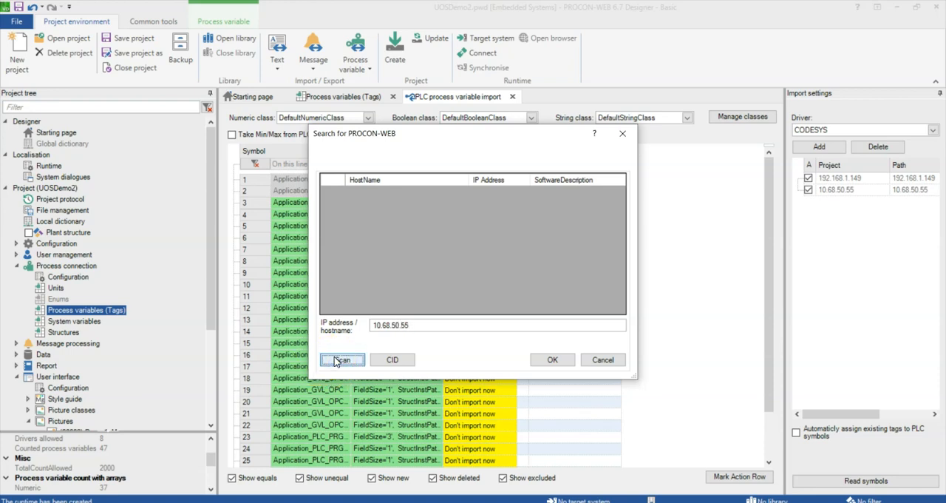
{"action": "left_click", "coordinate": [553, 360]}
Connect to the target system and transfer the project to it
{"action": "left_click", "coordinate": [482, 53]}
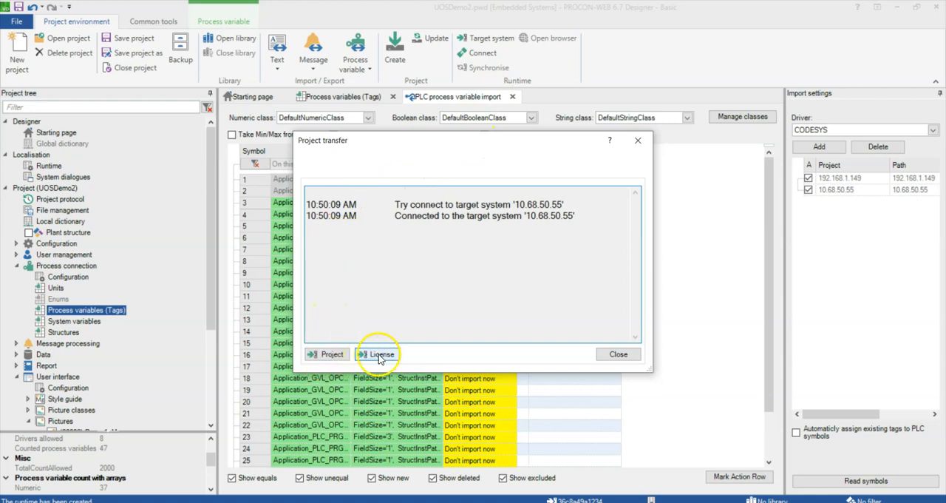
{"action": "left_click", "coordinate": [331, 355]}
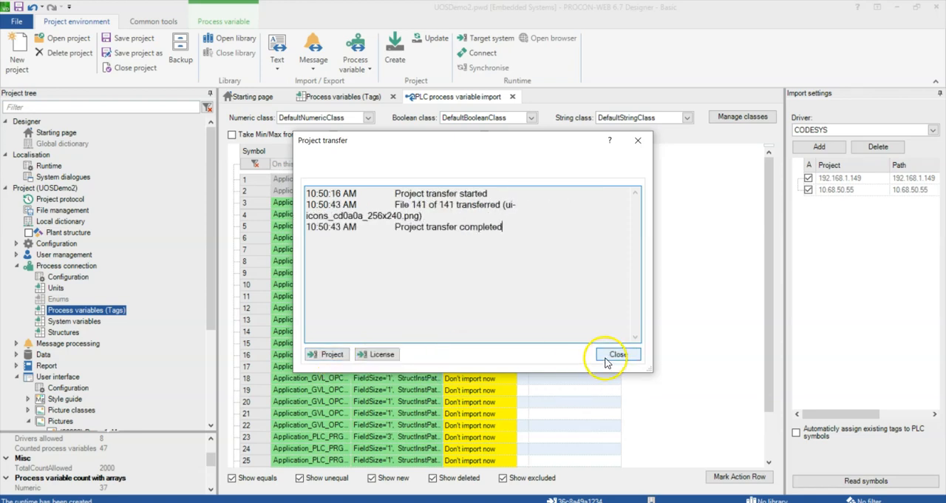
{"action": "left_click", "coordinate": [613, 354]}
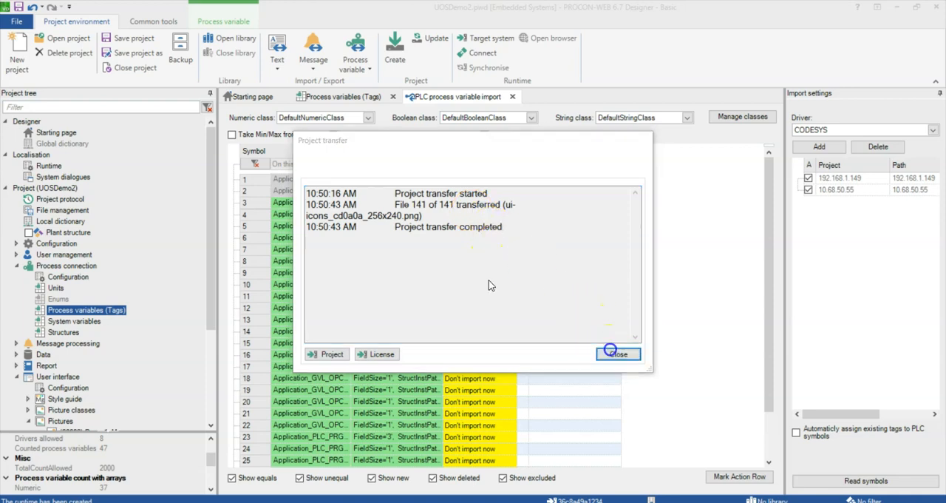
Switch to the browser and log in to PROCON-WEB Embedded Systems with the Administrator account password
{"action": "mouse_move", "coordinate": [487, 502]}
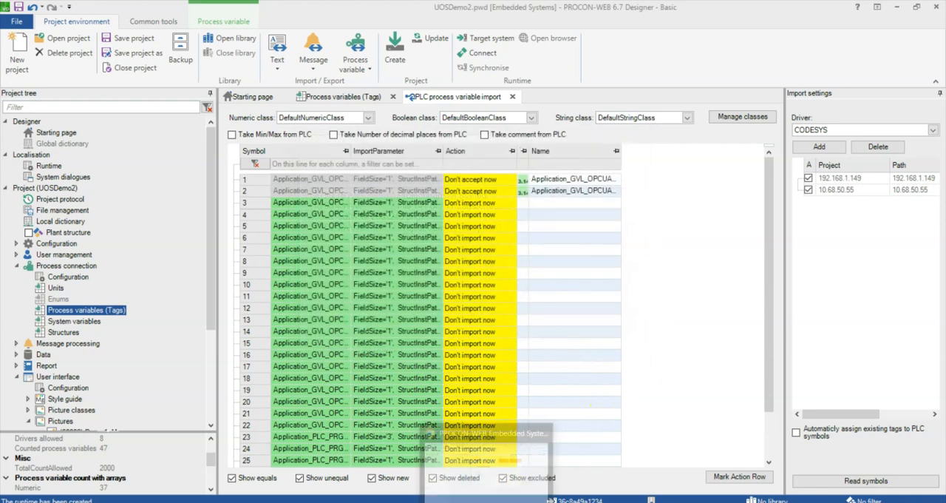
{"action": "left_click", "coordinate": [488, 466]}
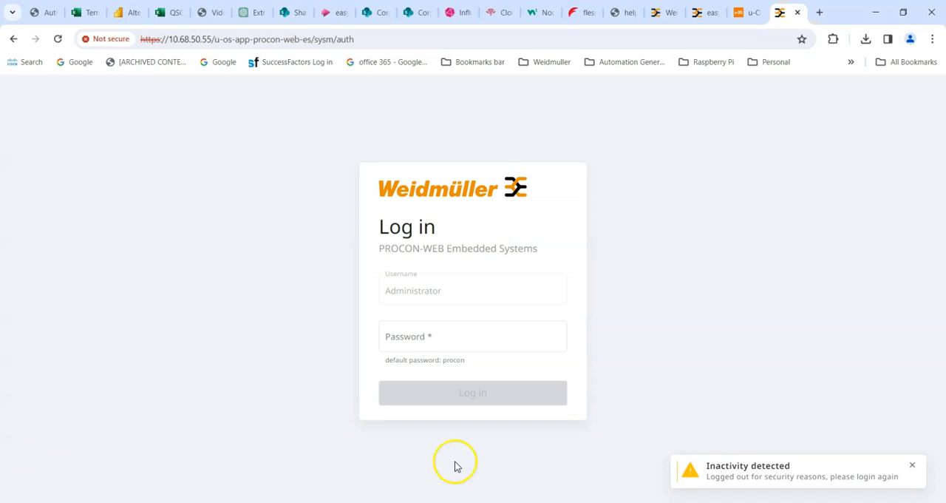
{"action": "left_click", "coordinate": [407, 339]}
{"action": "type", "text": "p"}
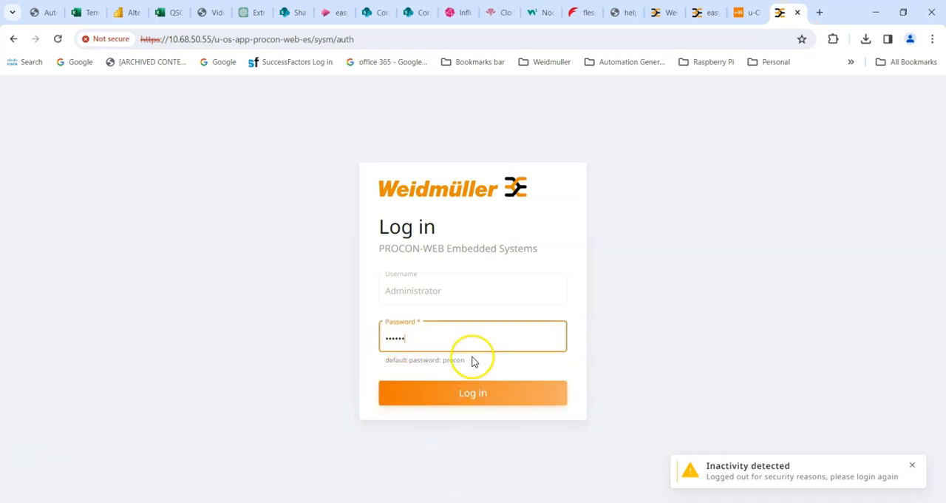
{"action": "left_click", "coordinate": [478, 390]}
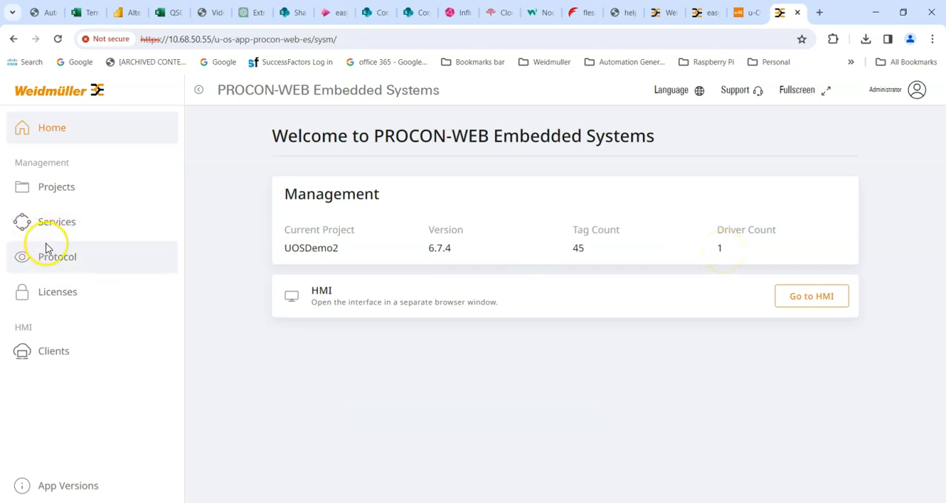
Open the Projects page and examine the actions available for the UOSDemo2 project
{"action": "left_click", "coordinate": [50, 190]}
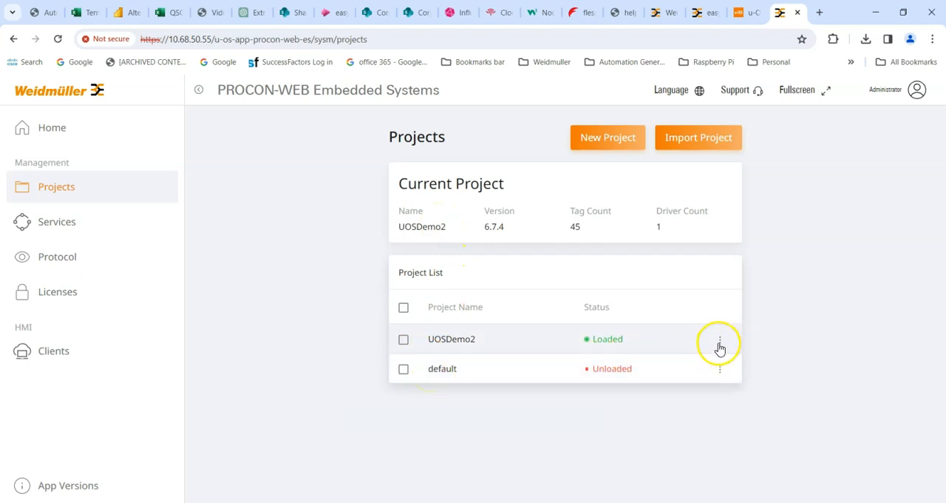
{"action": "left_click", "coordinate": [720, 342]}
{"action": "left_click", "coordinate": [736, 374]}
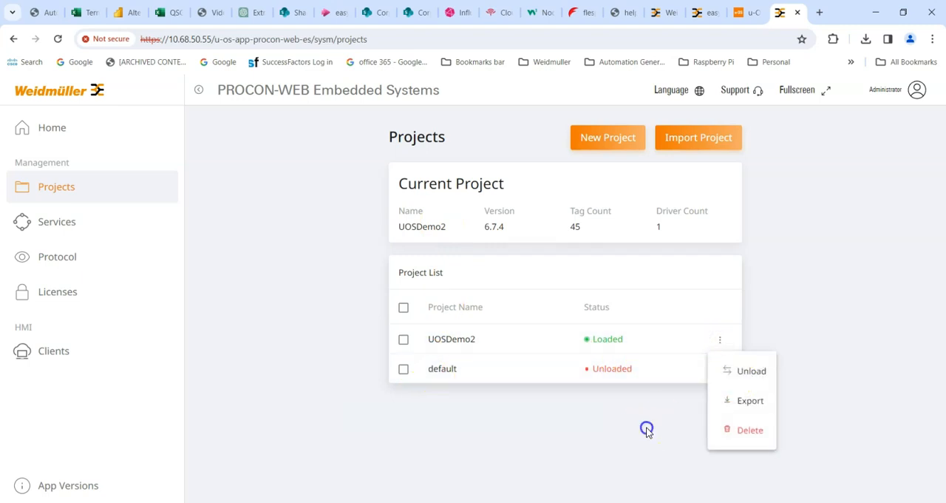
{"action": "left_click", "coordinate": [719, 345]}
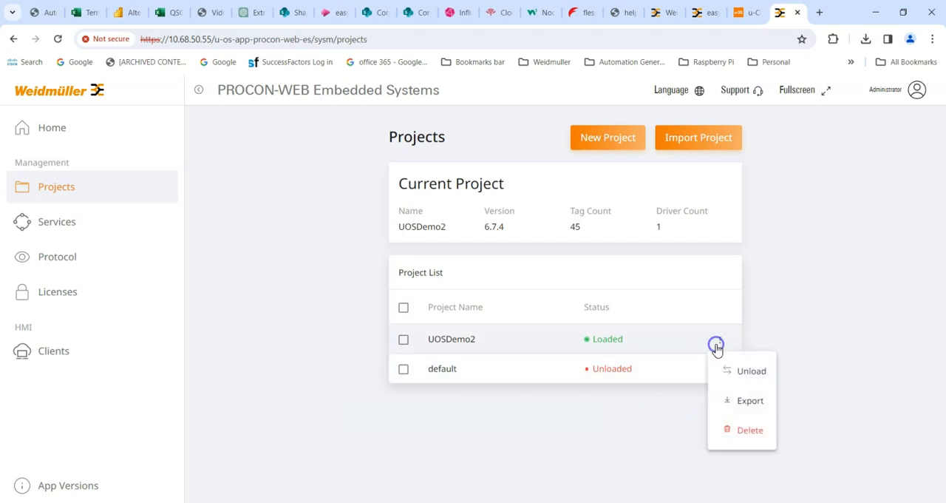
{"action": "left_click", "coordinate": [751, 403]}
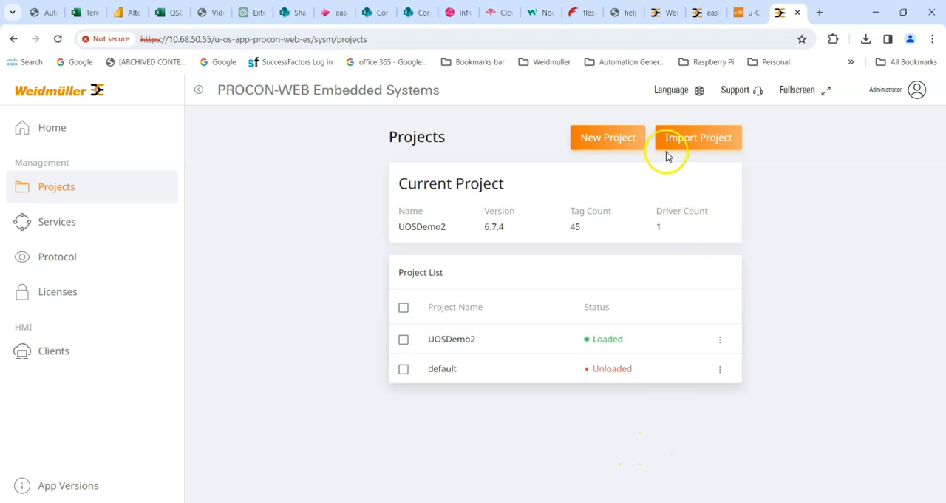
Examine the status of the services and read through the protocol log entries
{"action": "left_click", "coordinate": [48, 226]}
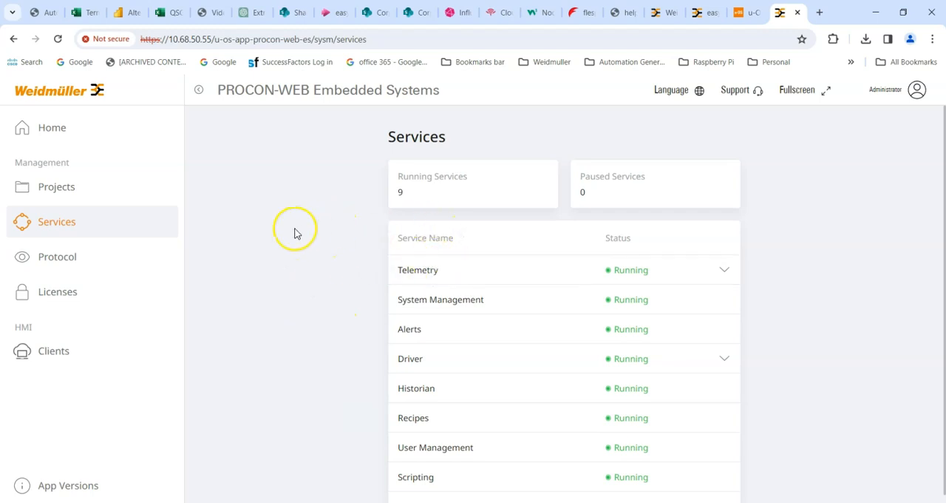
{"action": "scroll", "coordinate": [295, 234], "scroll_direction": "down", "scroll_amount": 1}
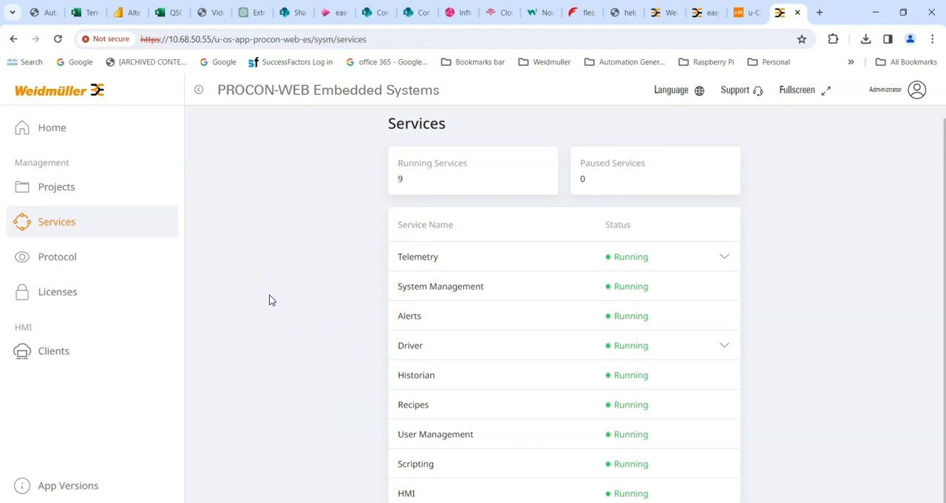
{"action": "left_click", "coordinate": [59, 270]}
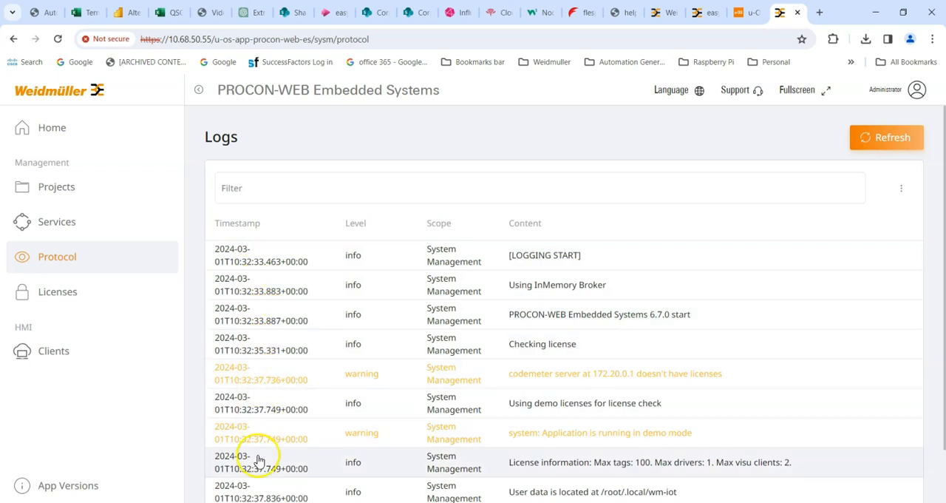
{"action": "scroll", "coordinate": [259, 461], "scroll_direction": "down", "scroll_amount": 1}
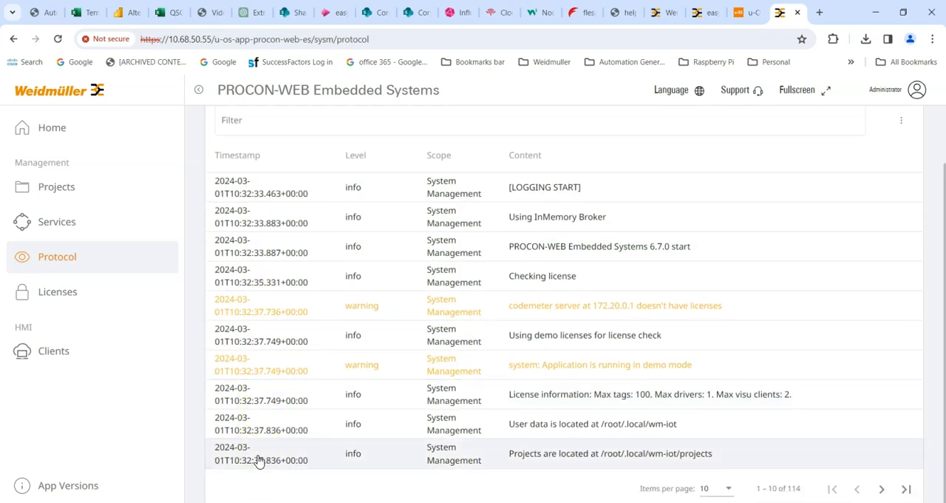
{"action": "scroll", "coordinate": [259, 461], "scroll_direction": "up", "scroll_amount": 1}
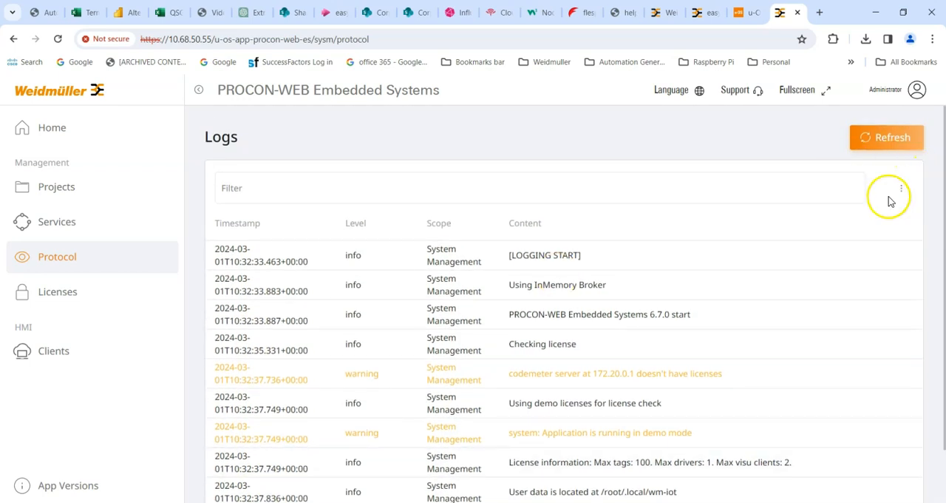
Check the log configuration options and close them without changing anything
{"action": "left_click", "coordinate": [901, 189]}
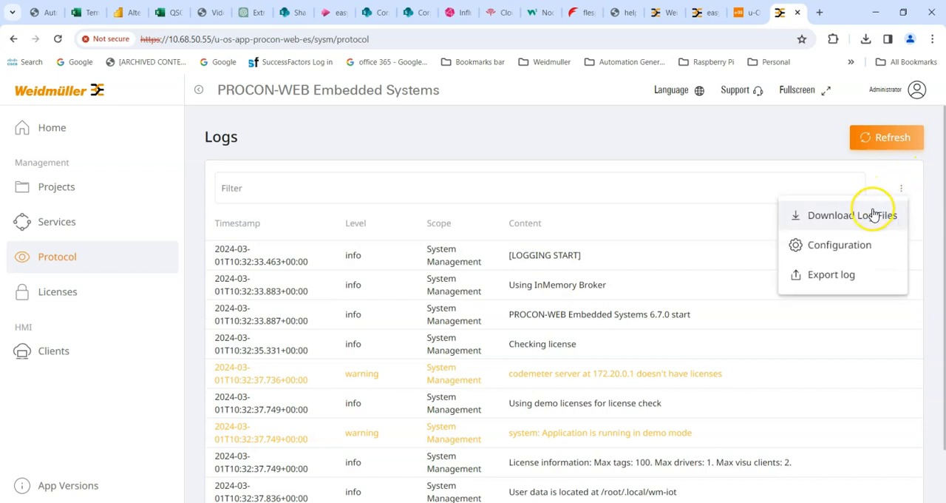
{"action": "left_click", "coordinate": [822, 245]}
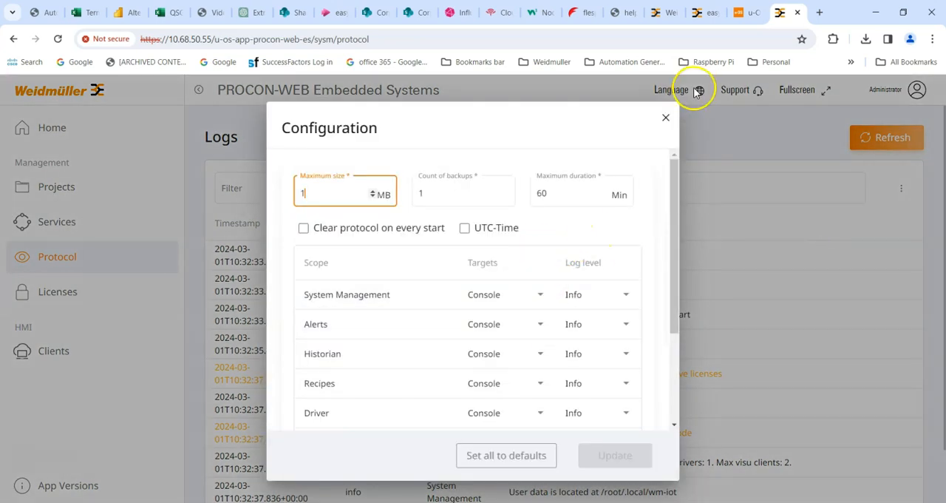
{"action": "left_click", "coordinate": [666, 117]}
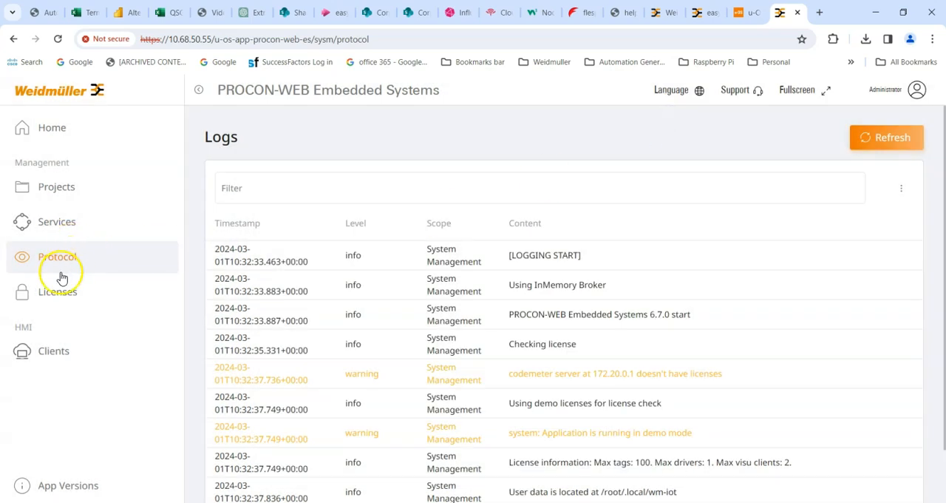
Open the Licenses page and check the items included in the demo license
{"action": "left_click", "coordinate": [53, 291]}
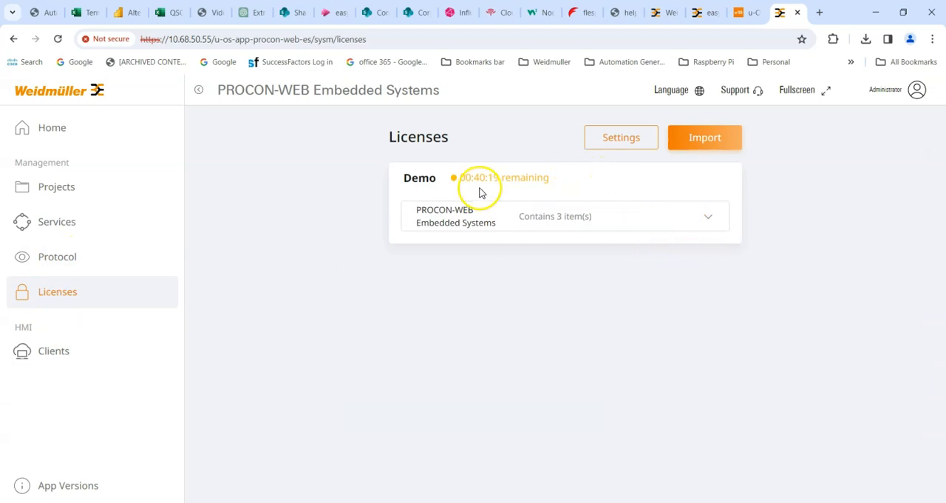
{"action": "left_click", "coordinate": [707, 224]}
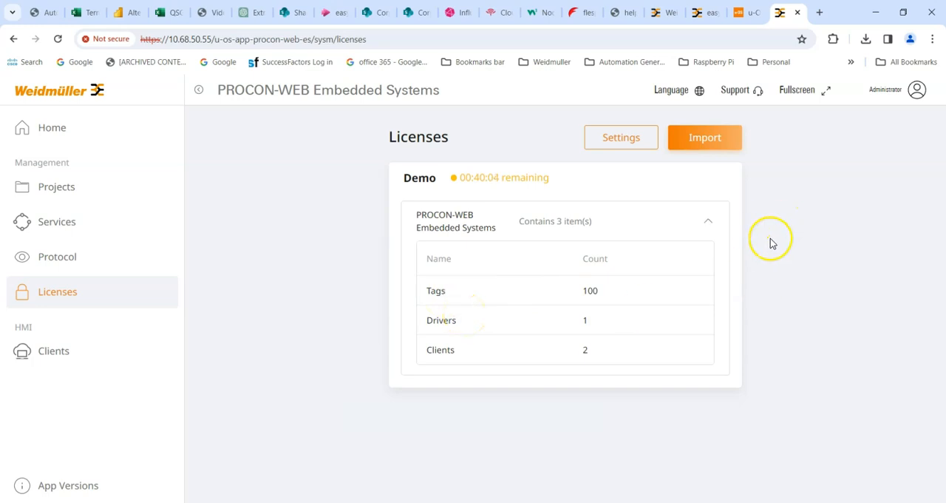
{"action": "left_click", "coordinate": [708, 224]}
Check the connected HMI clients, launch the HMI and view its Page 2 Trends
{"action": "left_click", "coordinate": [60, 353]}
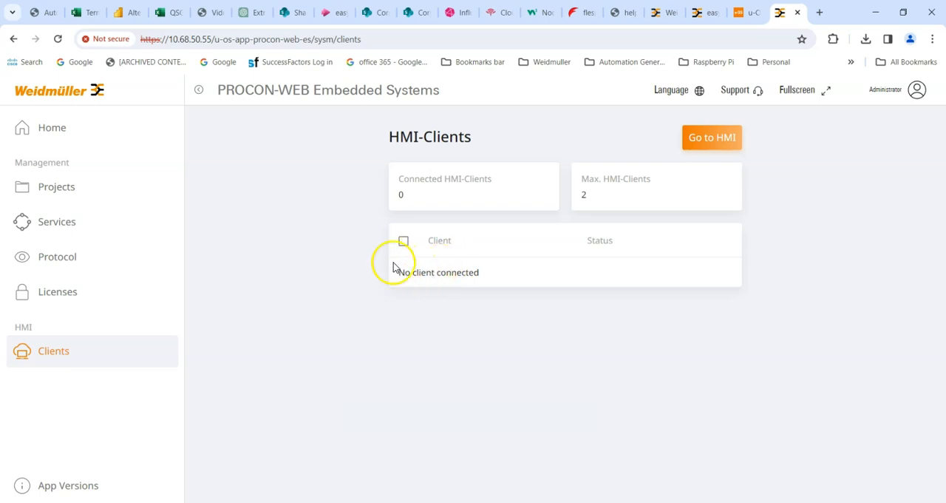
{"action": "left_click", "coordinate": [710, 139]}
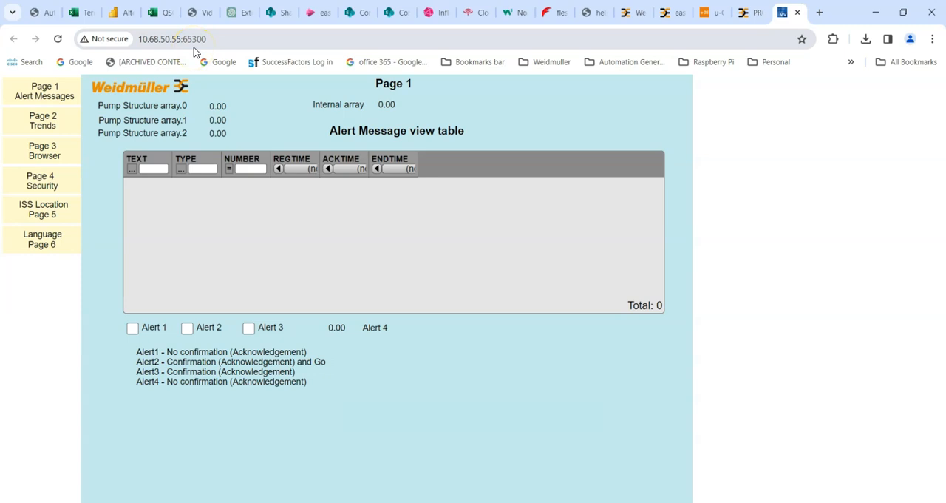
{"action": "left_click", "coordinate": [35, 122]}
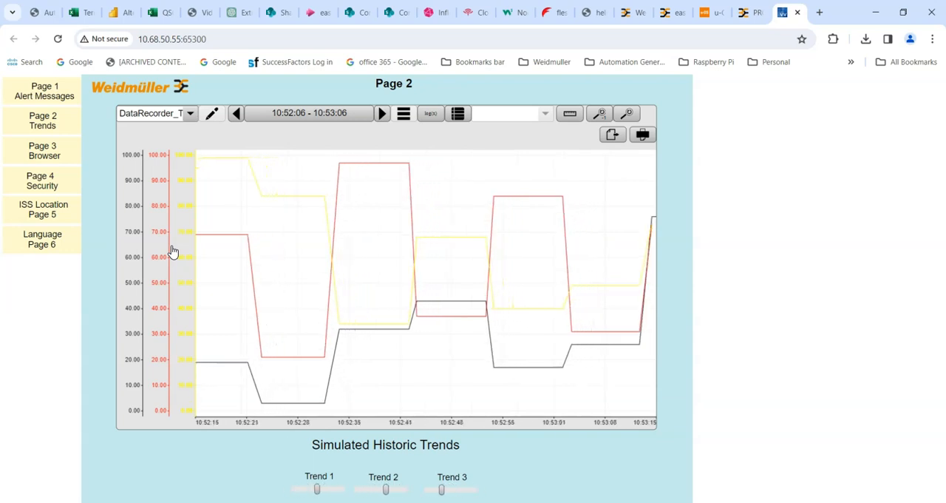
Browse the running HMI's Page 3 Browser, ISS Location Page 5 and Page 1 Alert Messages after viewing the trends
{"action": "left_click_drag", "start_coordinate": [184, 251], "coordinate": [538, 275]}
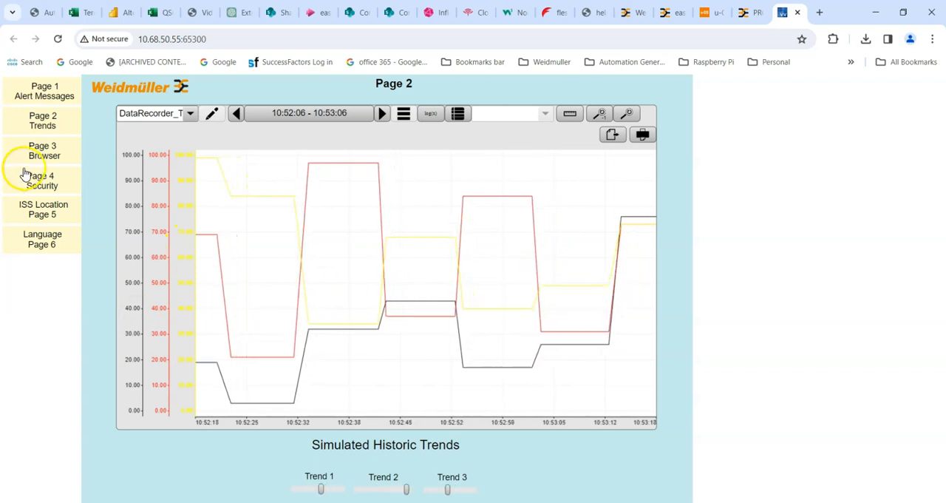
{"action": "left_click", "coordinate": [40, 143]}
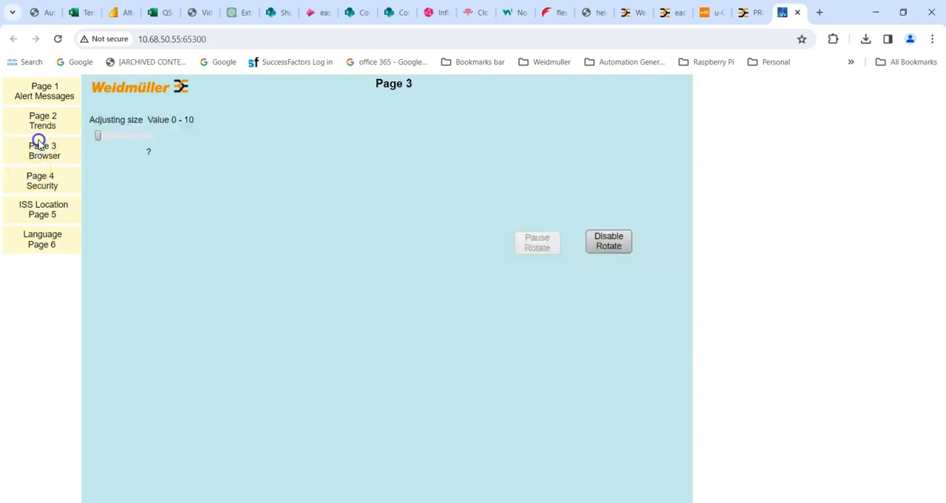
{"action": "left_click", "coordinate": [41, 190]}
{"action": "left_click", "coordinate": [46, 209]}
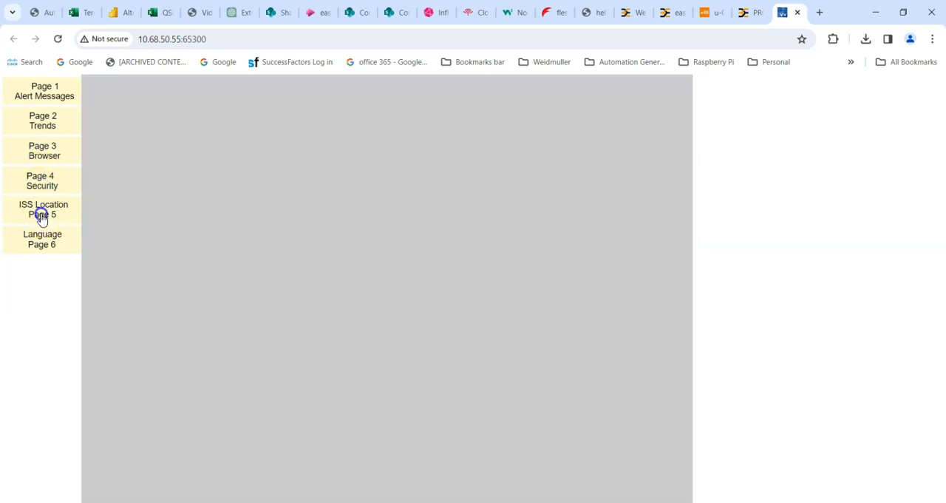
{"action": "left_click", "coordinate": [306, 273]}
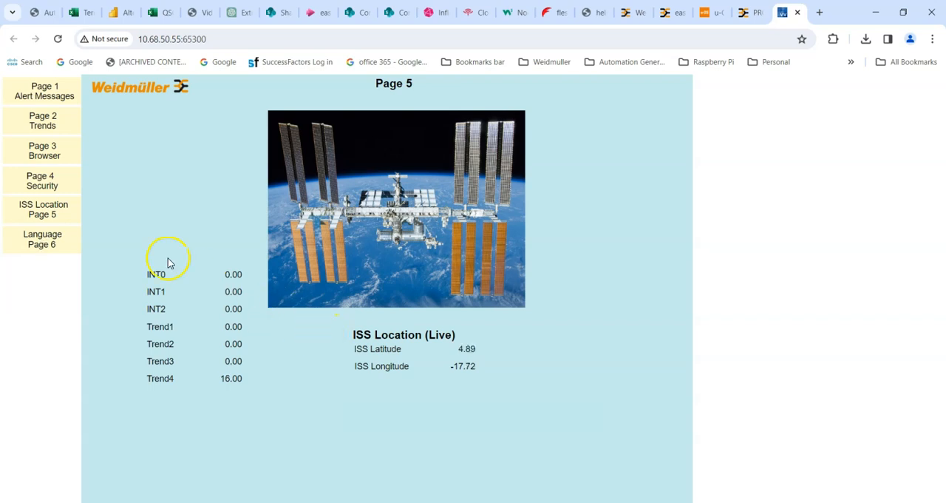
{"action": "left_click", "coordinate": [35, 96]}
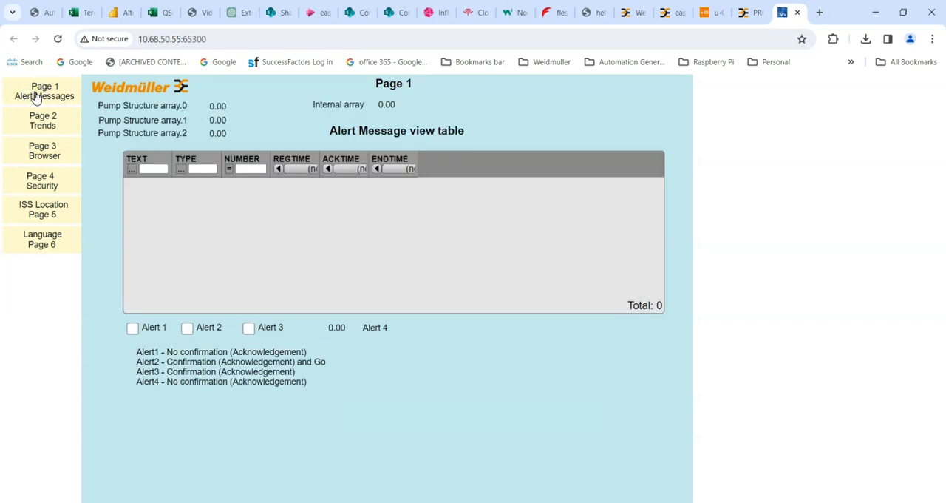
Check the actions available for the connected client in the HMI-Clients list without disconnecting it, and return to the management Home page
{"action": "left_click", "coordinate": [751, 12]}
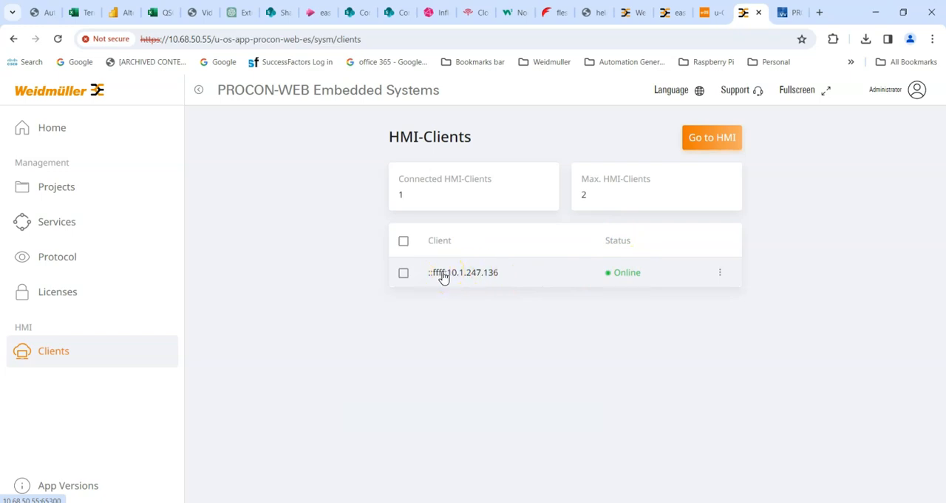
{"action": "left_click", "coordinate": [718, 273]}
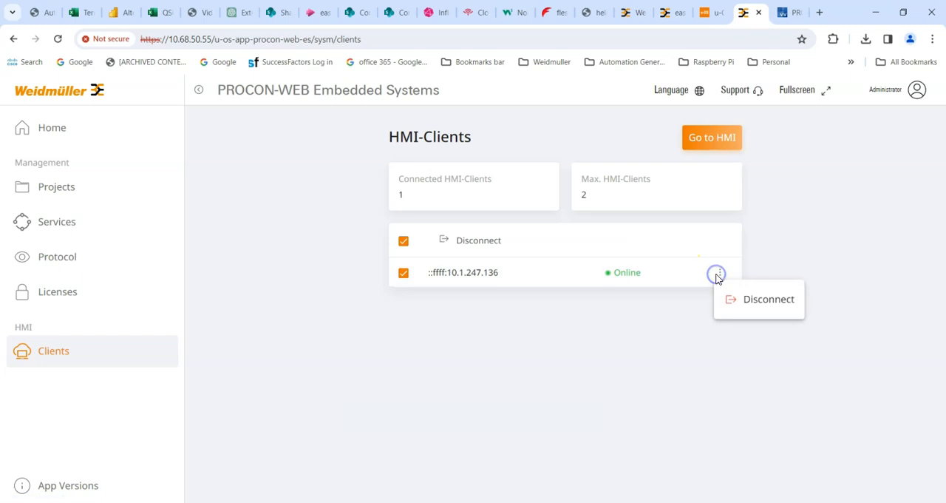
{"action": "left_click", "coordinate": [593, 316]}
{"action": "left_click", "coordinate": [405, 273]}
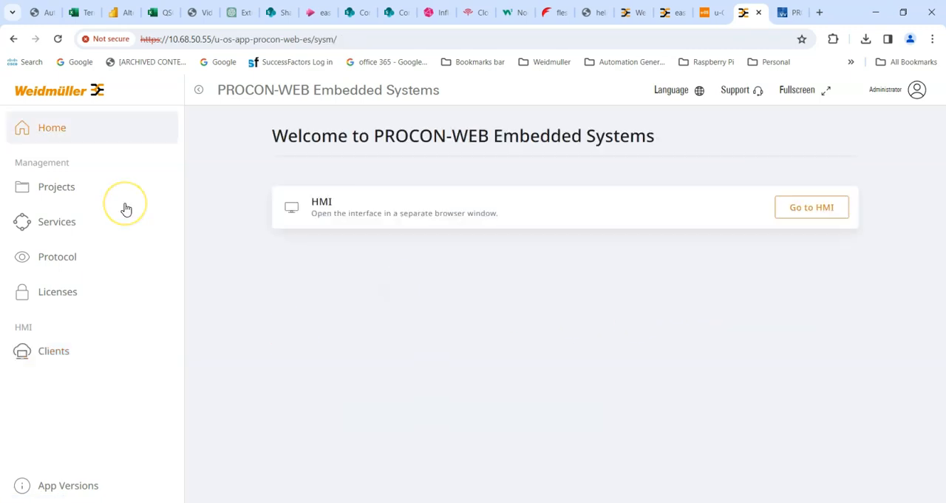